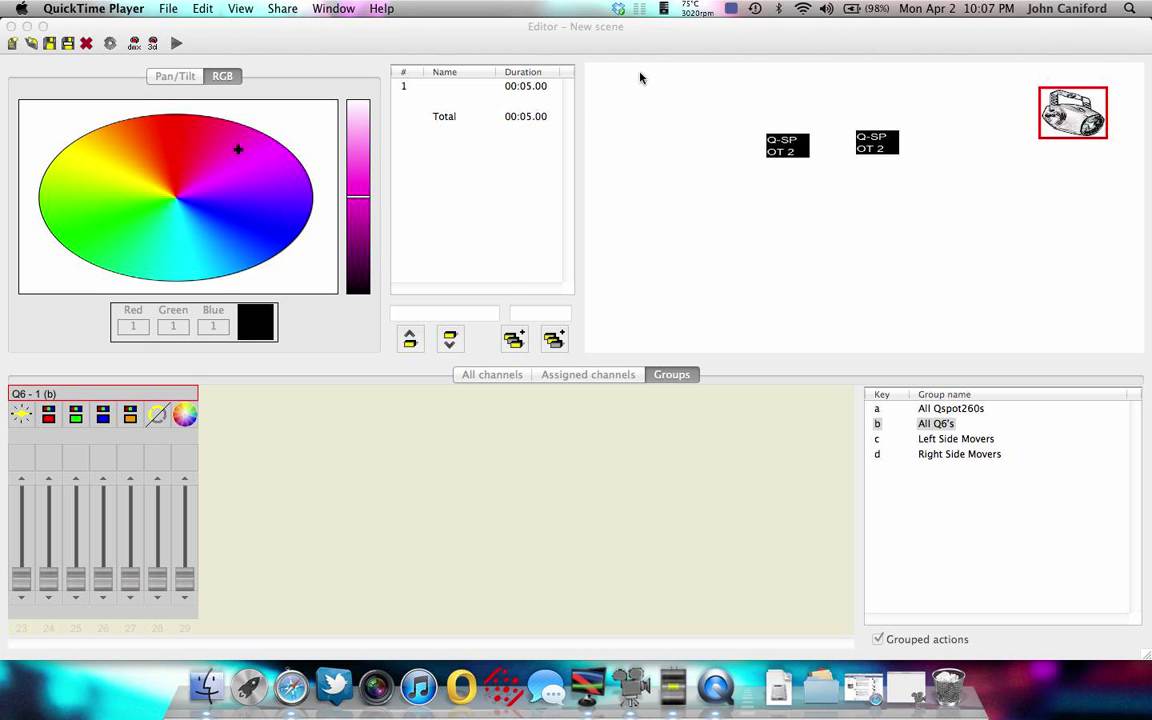
Step: Drag the first Q-SPOT 2 box left on the stage plan, then place the second right beside it
drag(788, 145, 643, 145)
drag(885, 145, 710, 147)
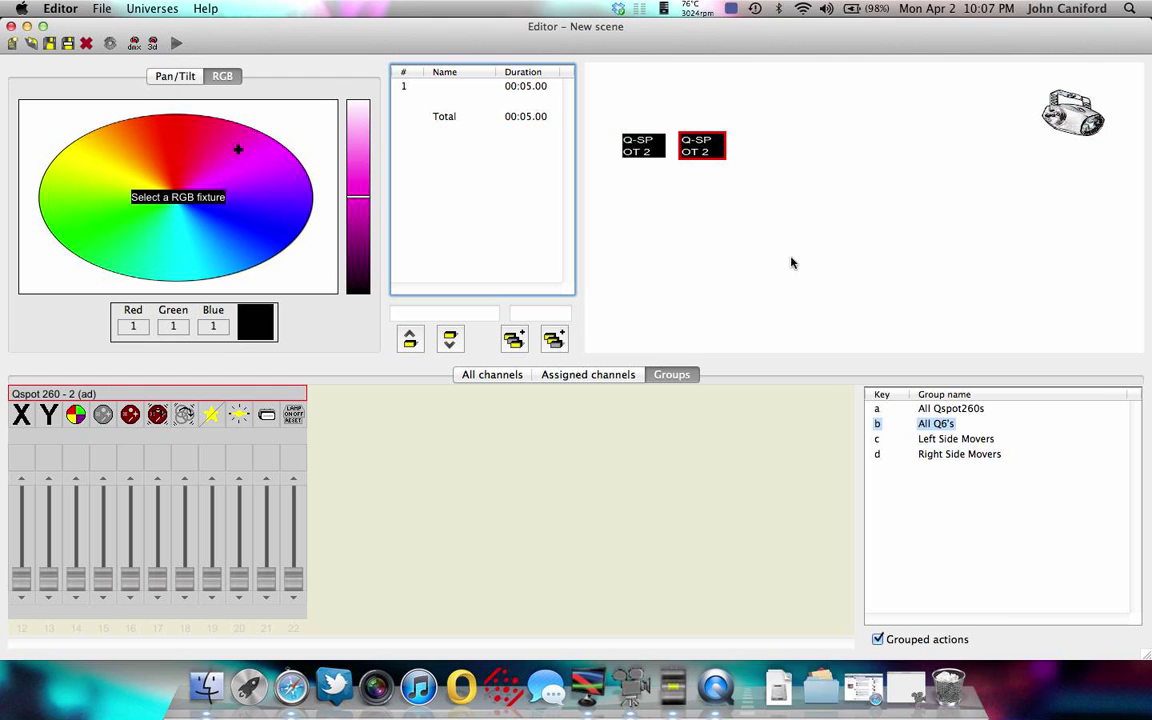
Step: Clear the fixture selection and pick the All Qspot260s group with the 'a' shortcut
click(600, 236)
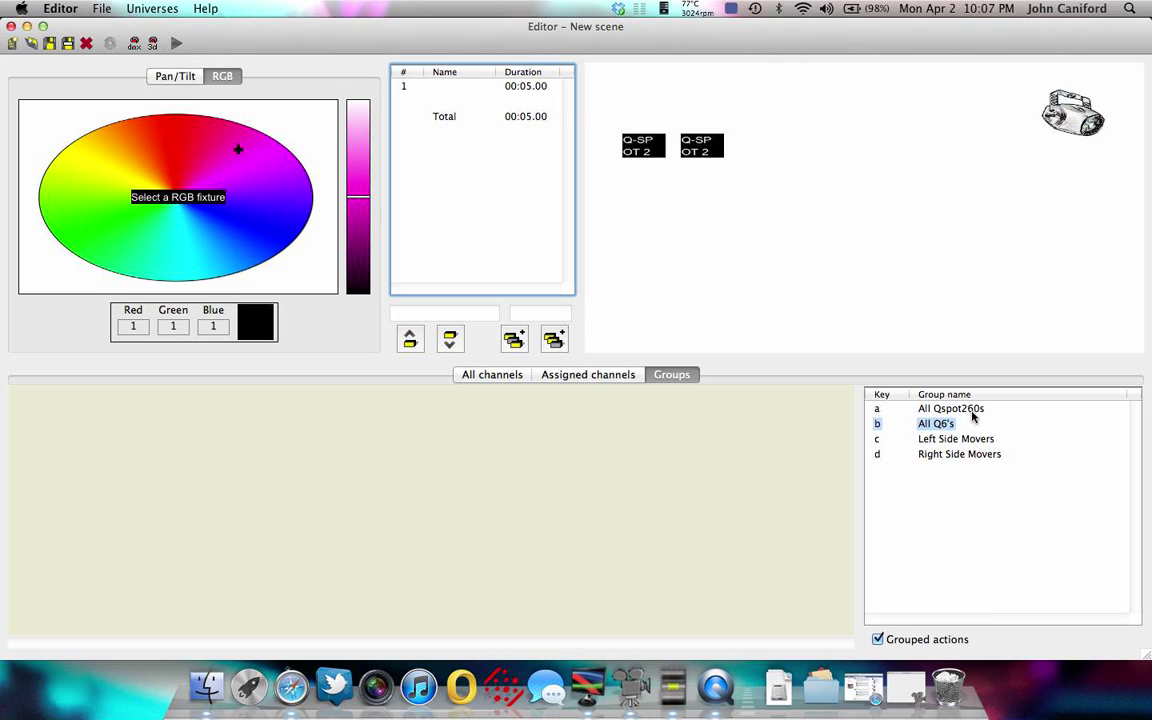
key(a)
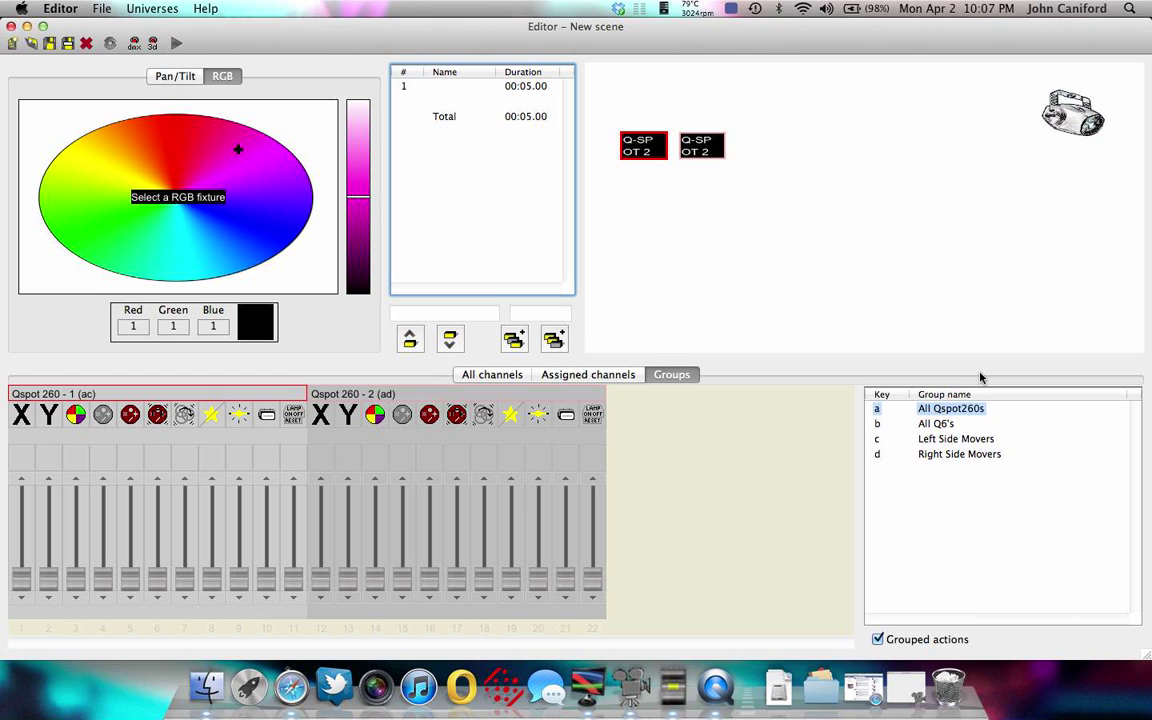
Step: Open the Generator for the group and include the Pan/Tilt channel, leaving color unticked
click(110, 45)
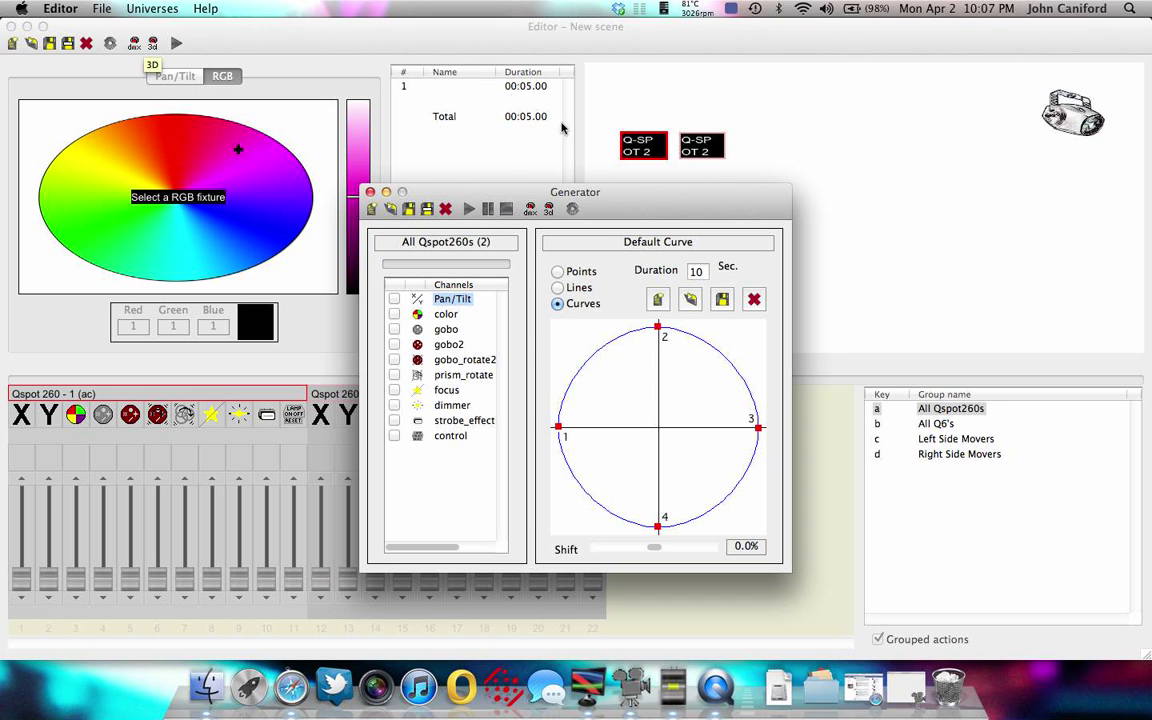
drag(612, 196, 726, 168)
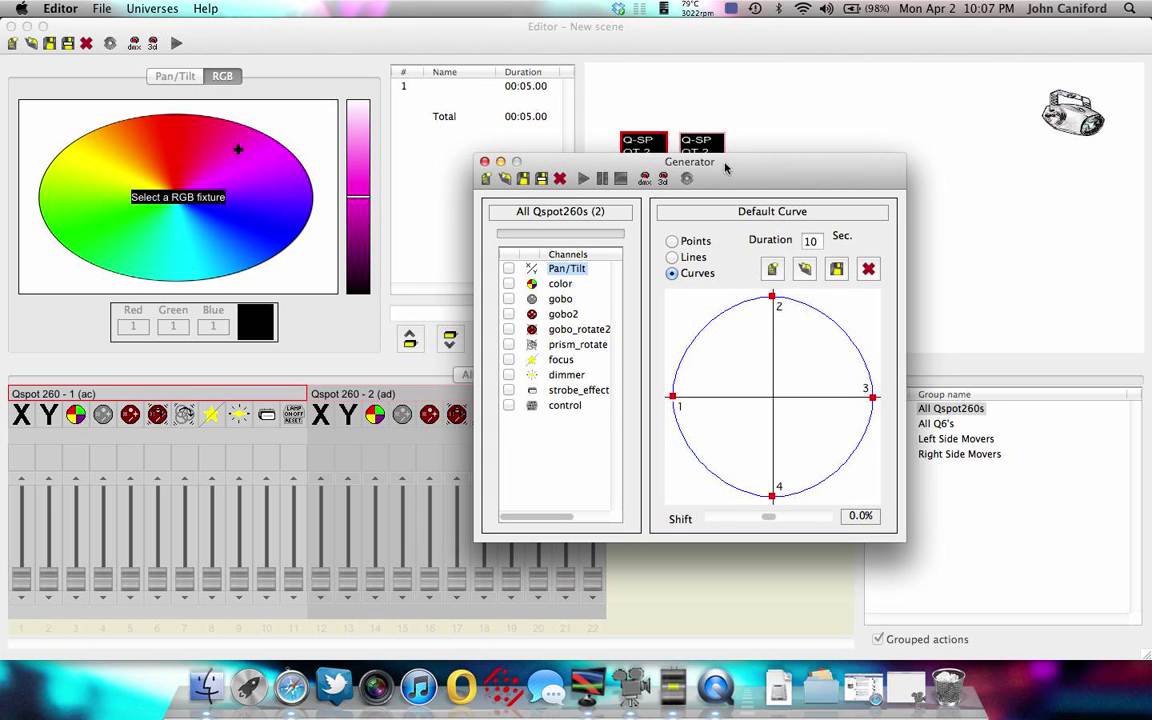
click(509, 270)
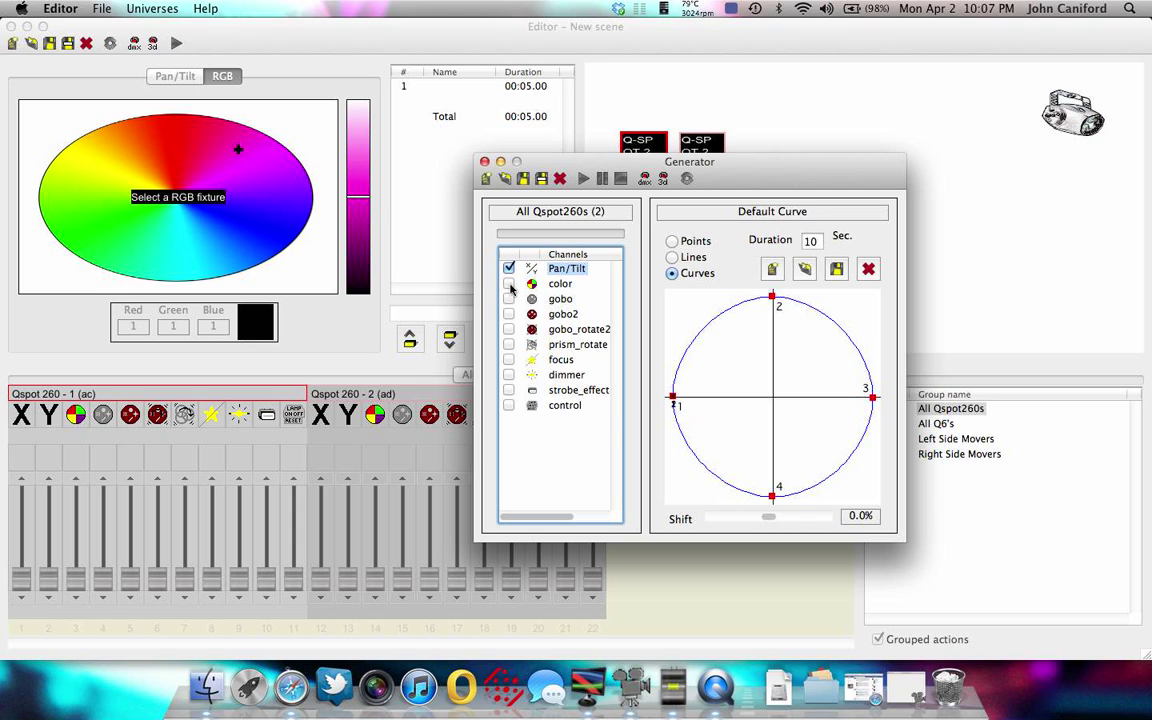
click(509, 284)
click(510, 285)
Step: Include the dimmer and strobe_effect channels, raising the dimmer curve's start point
click(577, 376)
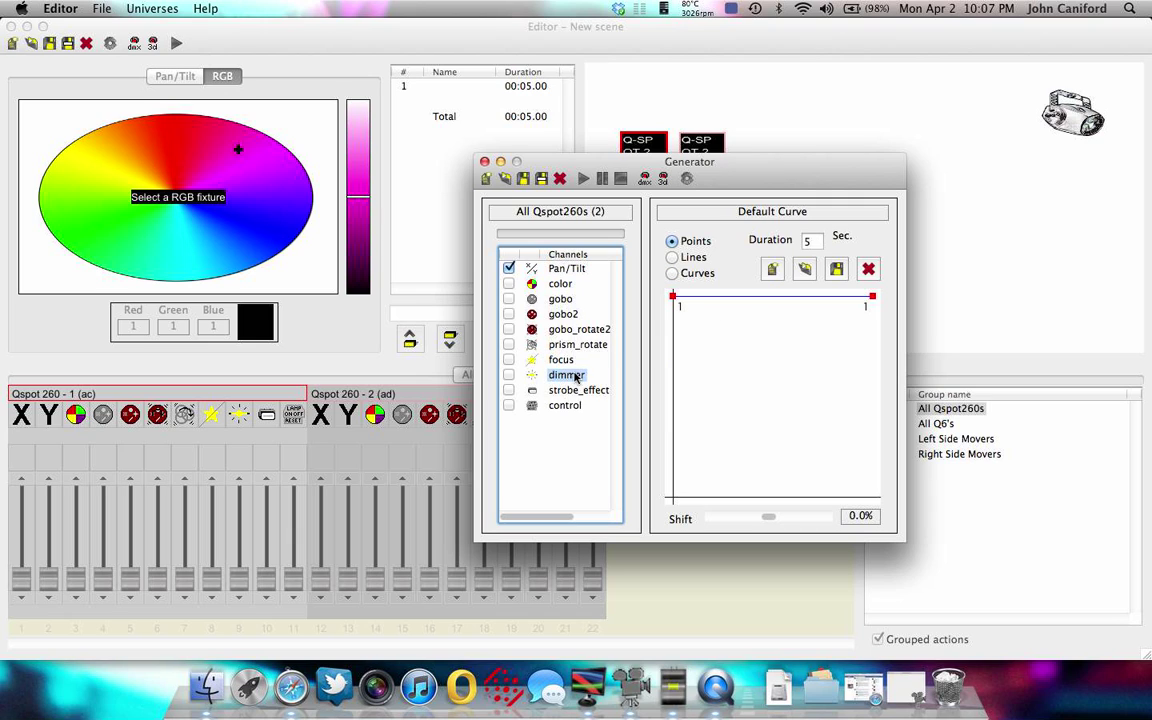
click(508, 378)
drag(673, 298, 676, 258)
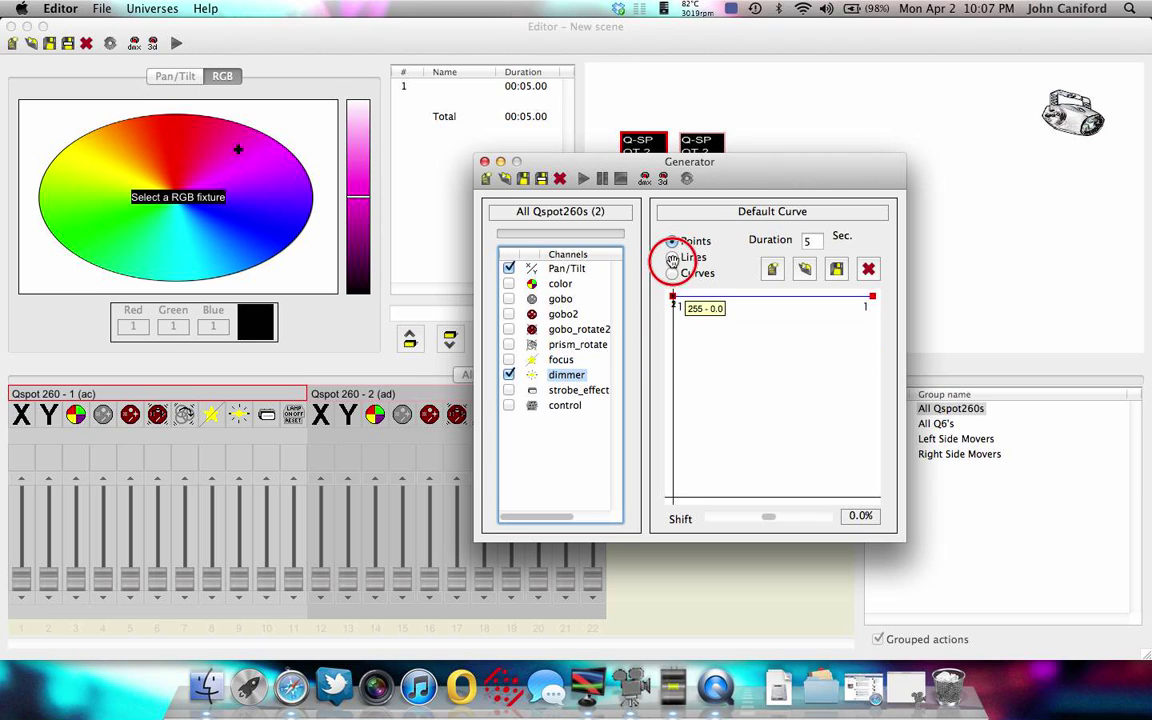
click(579, 392)
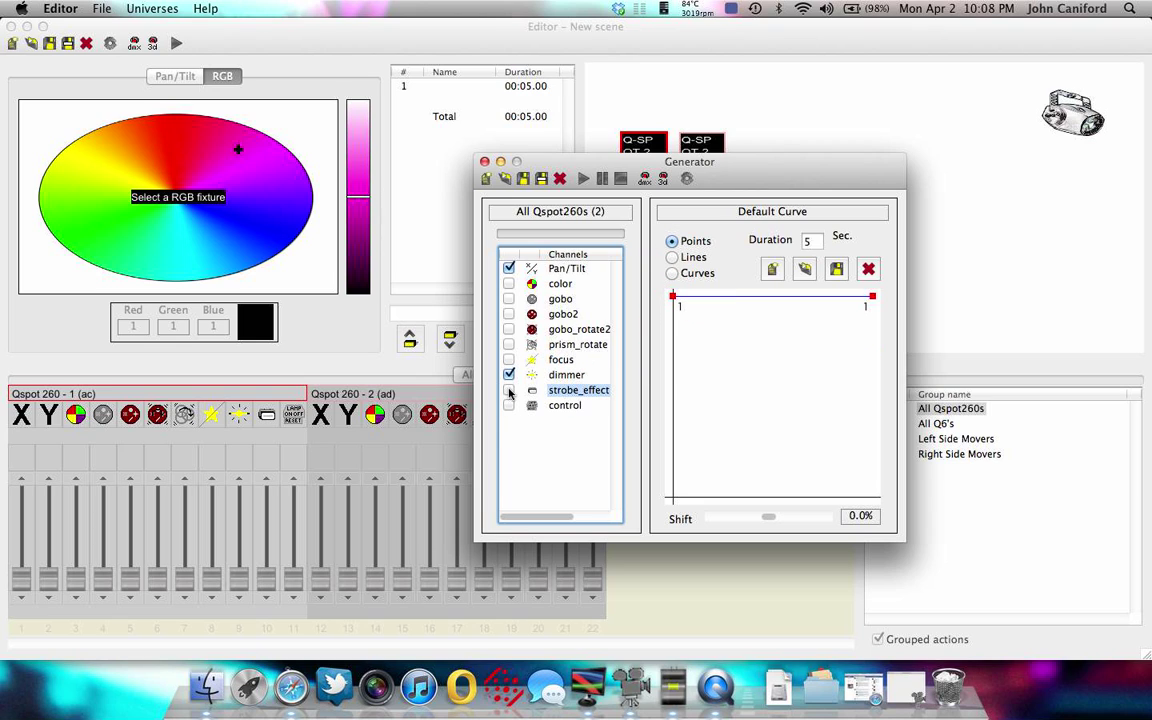
click(509, 392)
click(567, 376)
click(565, 392)
Step: Show the Pan/Tilt circle curve and start previewing the generated movement
click(567, 268)
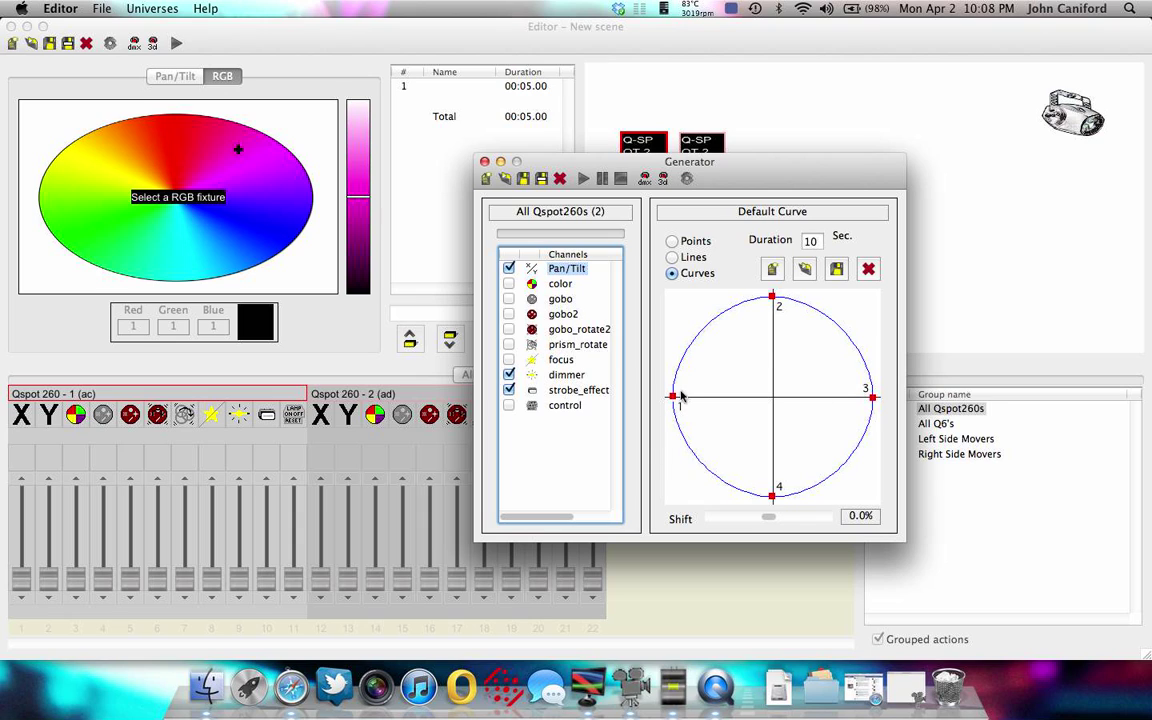
mouse_move(675, 403)
click(584, 178)
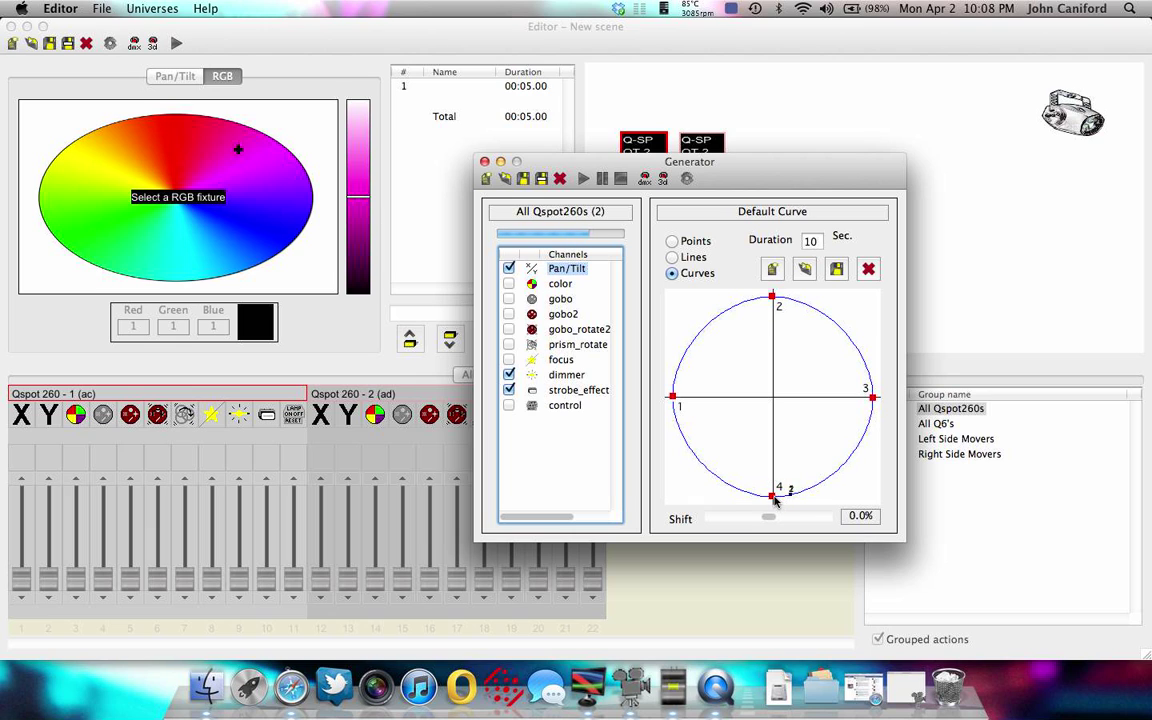
Step: Pull curve points 4, 1, 2 and 3 inward toward the centre, point 3 ending at 215, 133
drag(772, 494, 774, 441)
drag(672, 397, 734, 376)
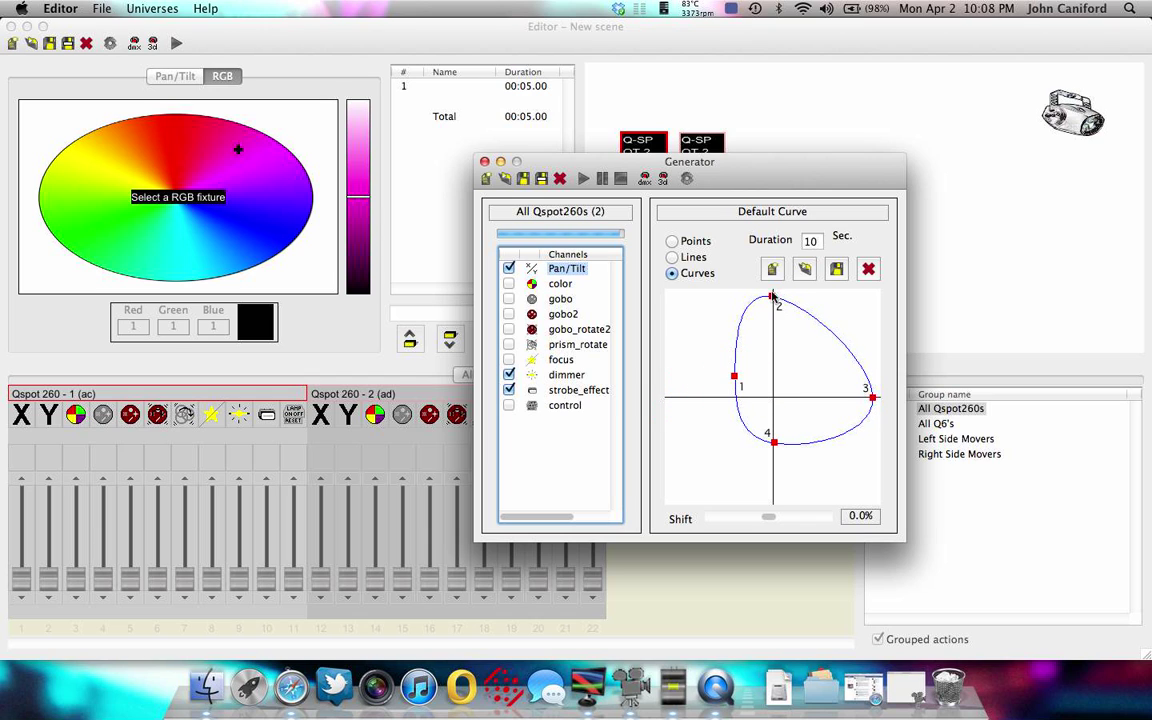
drag(772, 296, 772, 298)
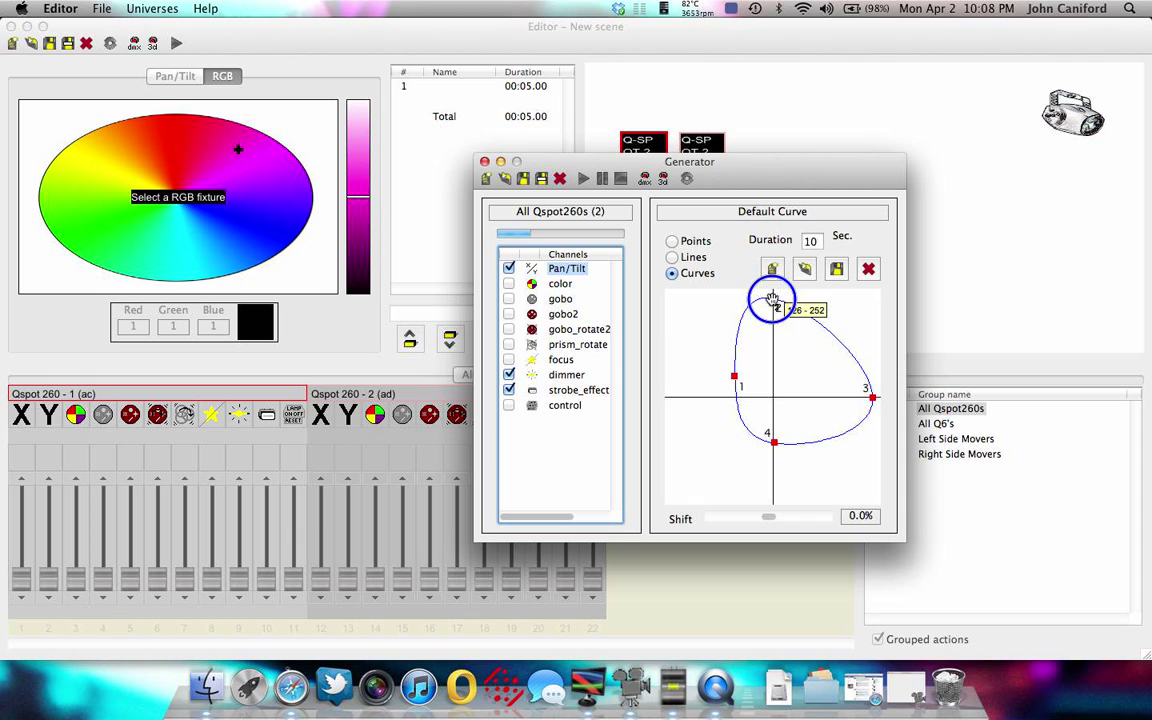
drag(772, 298, 773, 341)
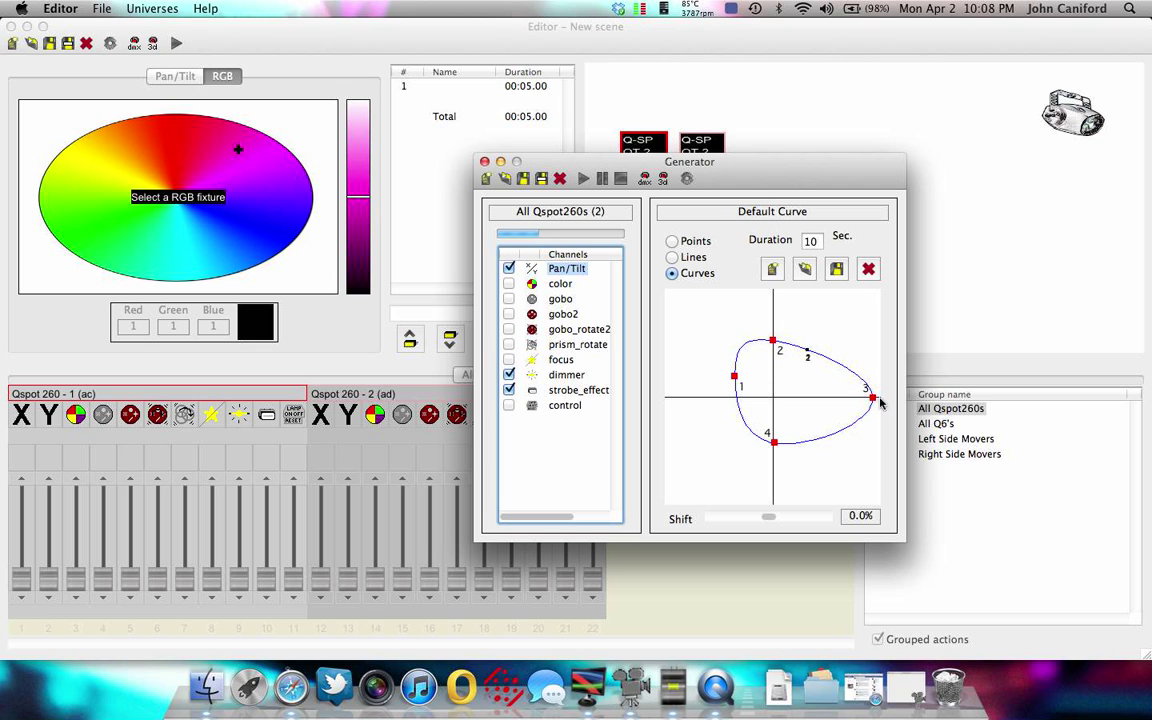
drag(873, 399, 872, 398)
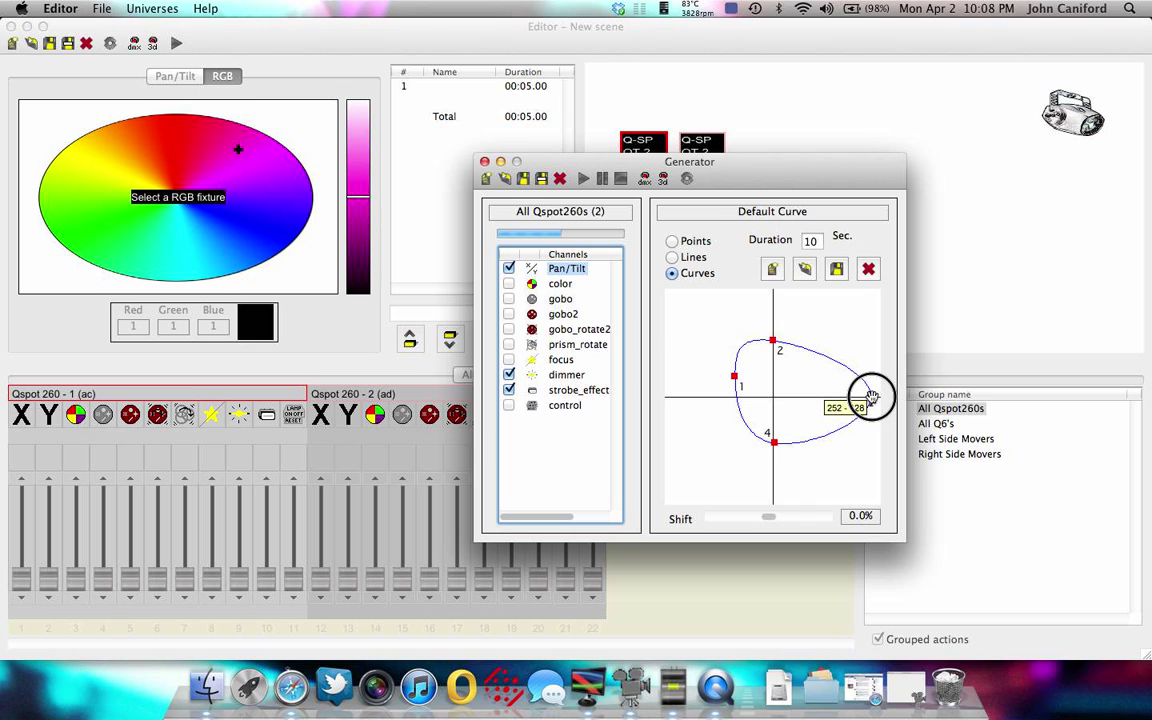
drag(872, 398, 827, 384)
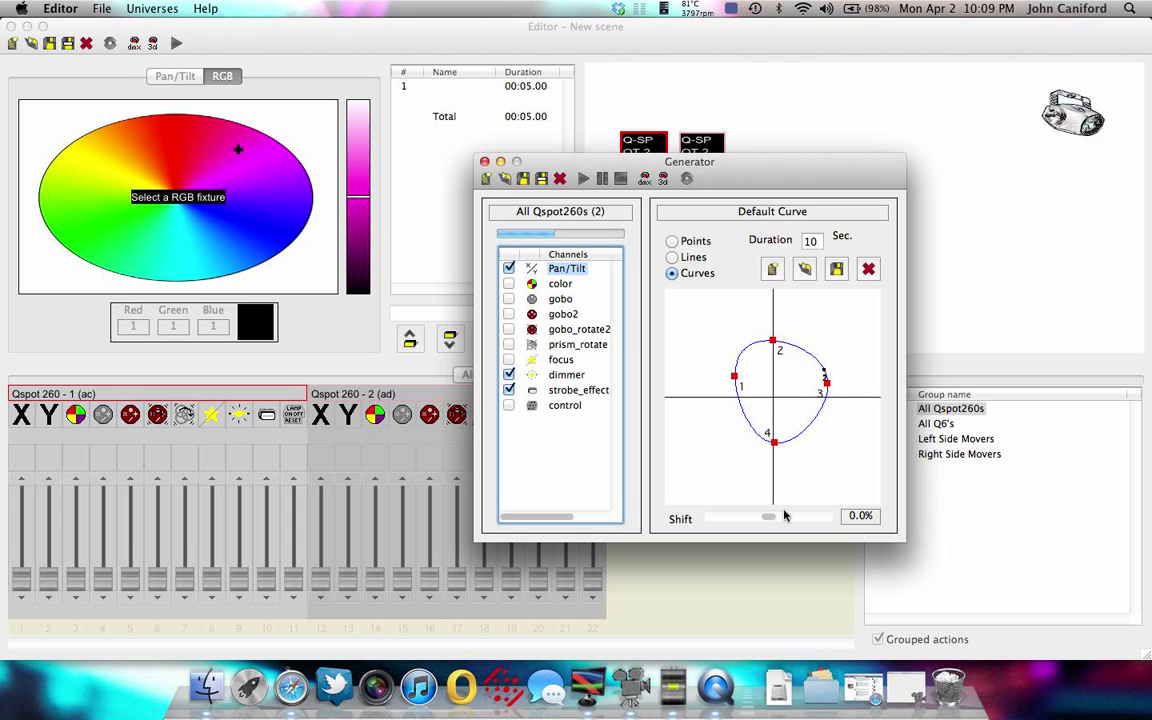
Step: Enter 15 seconds in the Pan/Tilt Duration field, replacing an interim value of 20
double_click(812, 241)
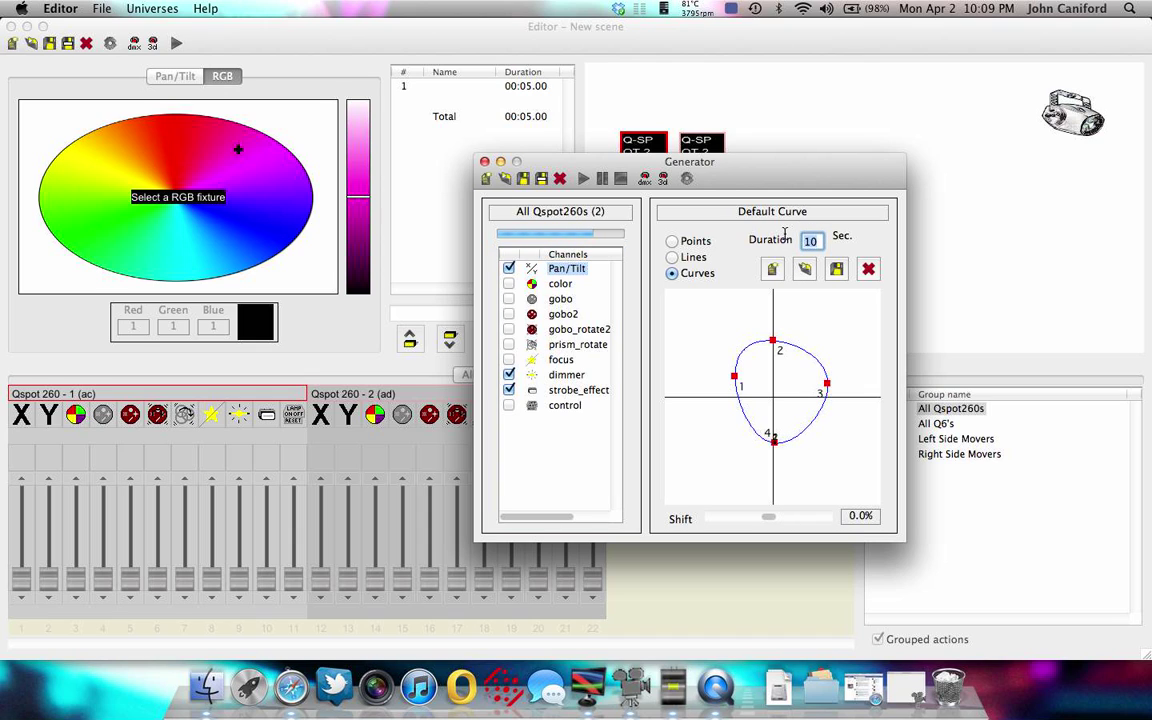
text(20)
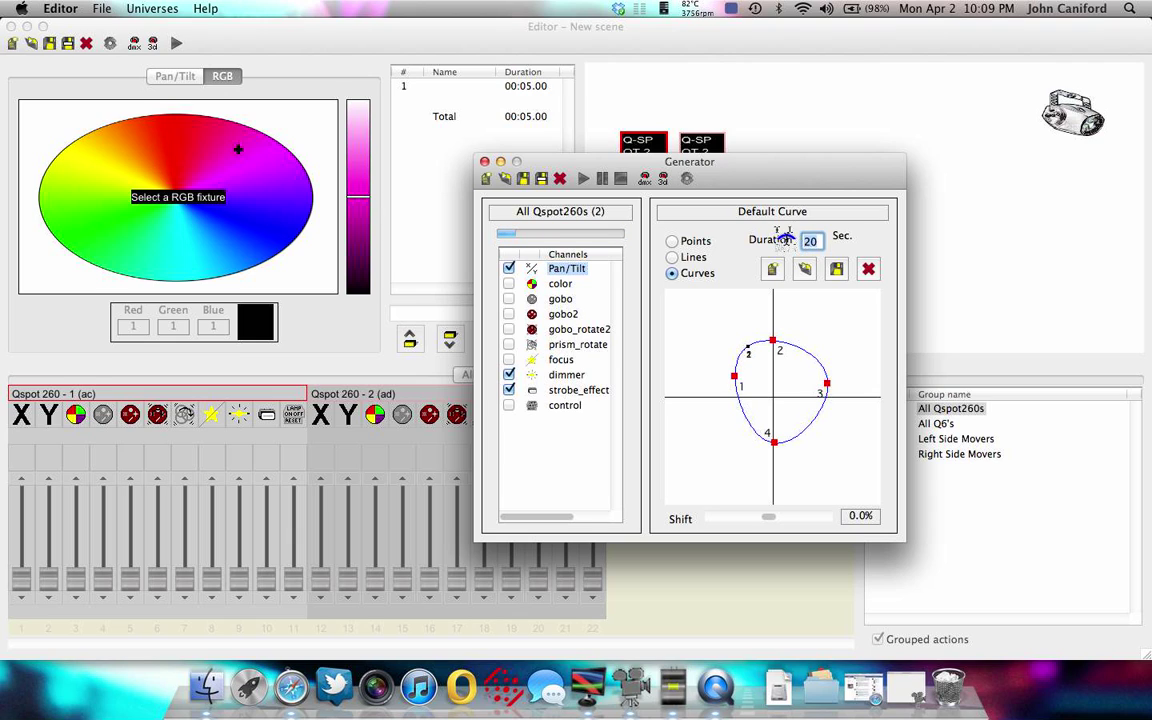
key(Return)
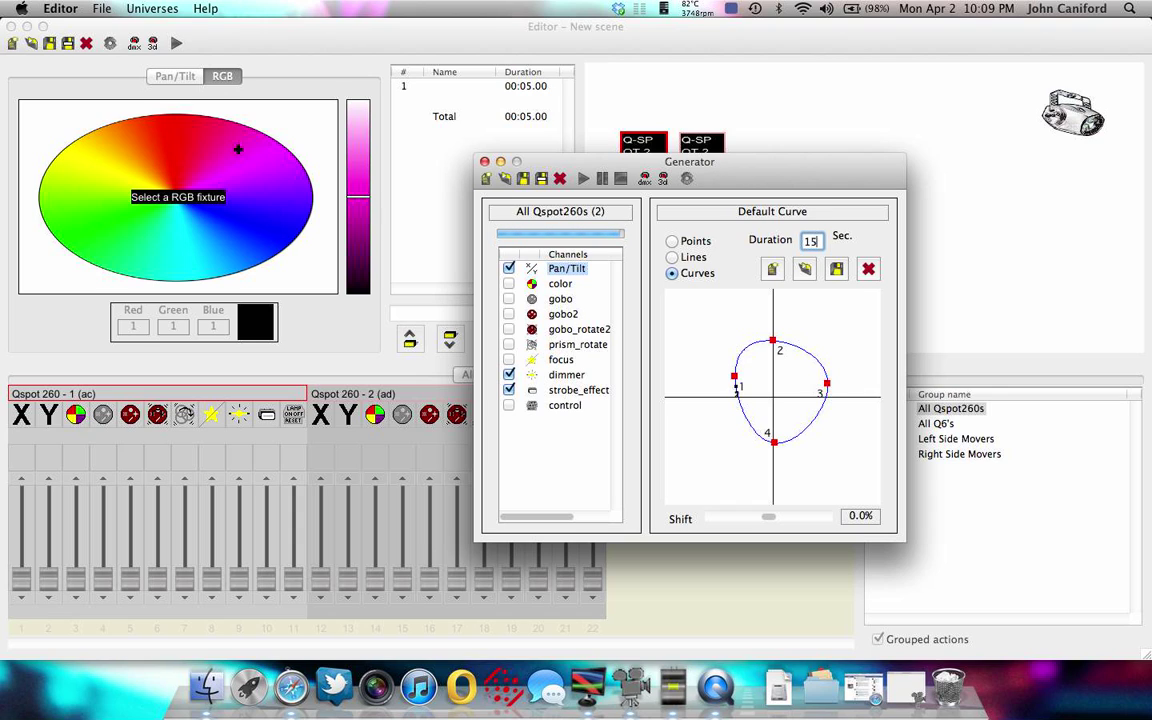
text(15)
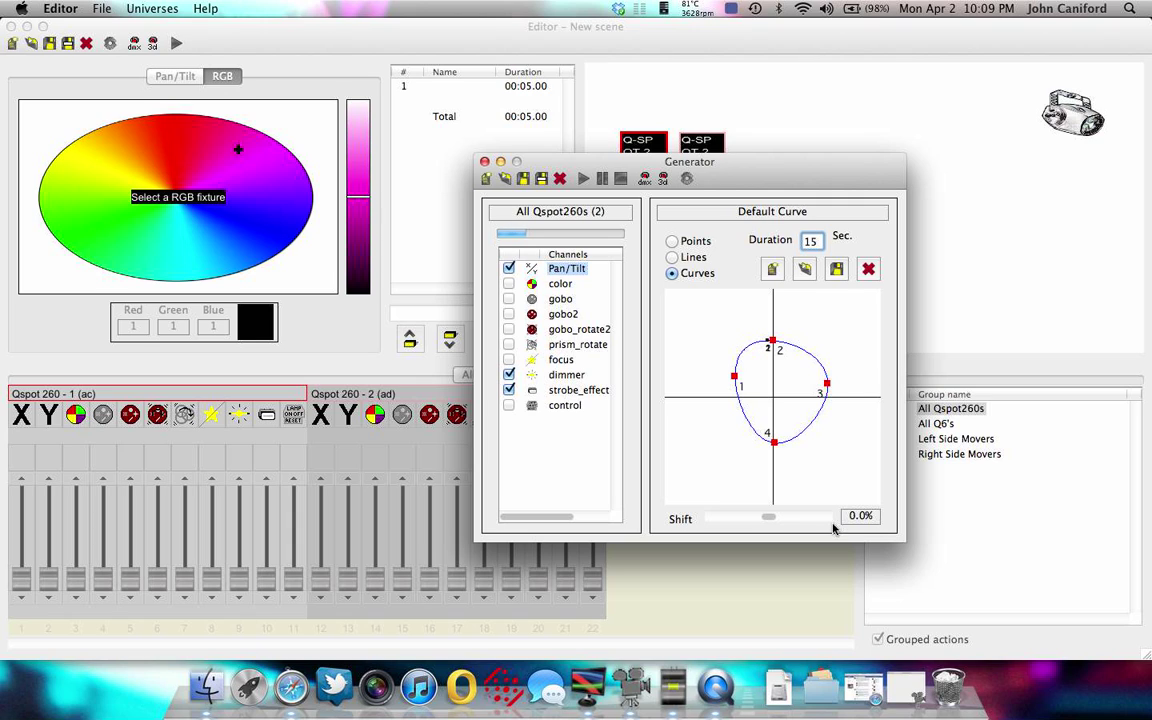
Step: Slide the Pan/Tilt Shift from 7.1% all the way up to 50.0%
click(768, 517)
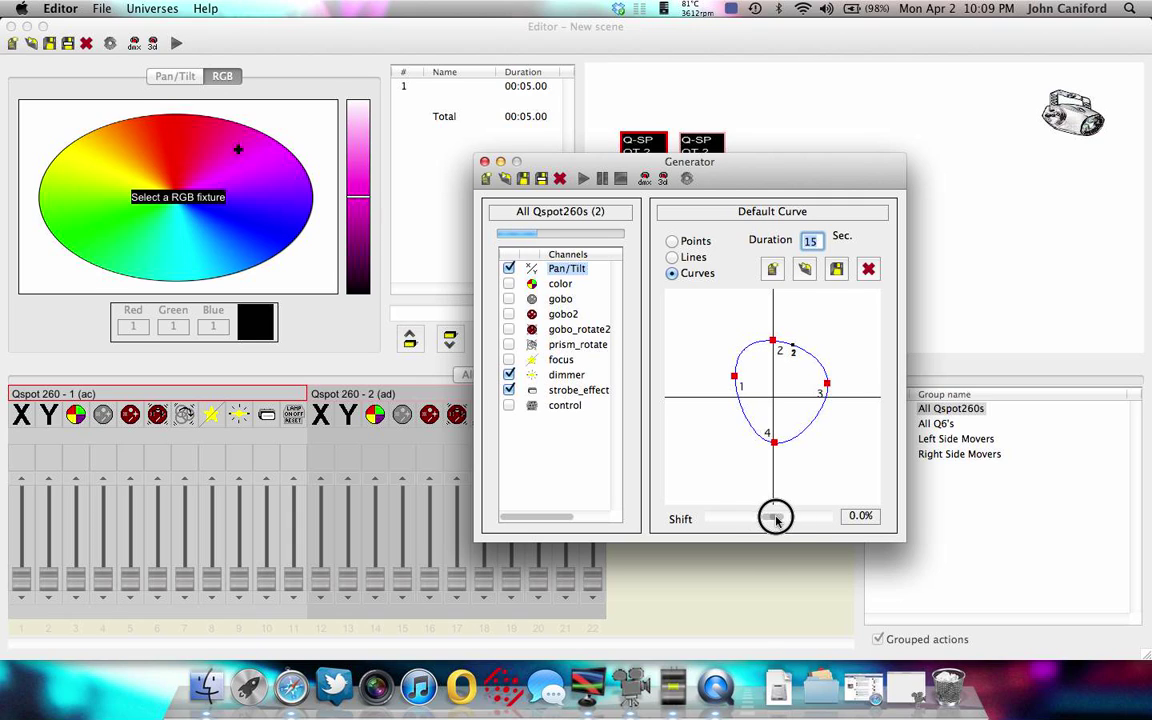
drag(776, 519, 777, 520)
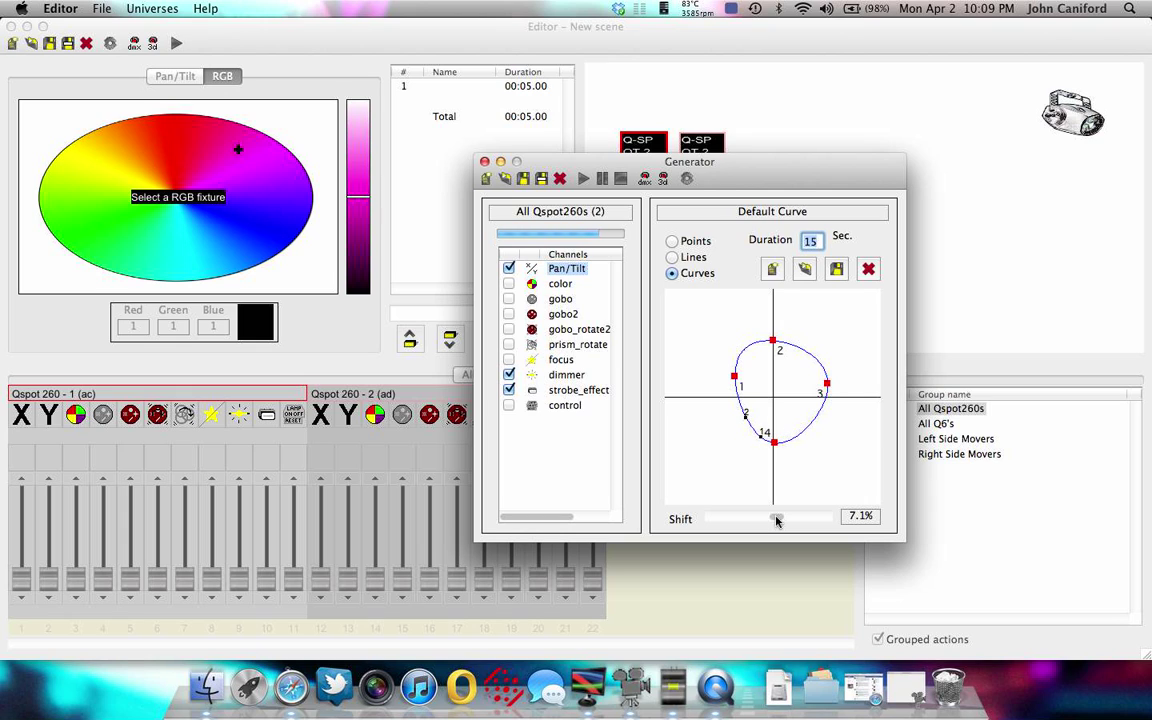
drag(776, 519, 857, 519)
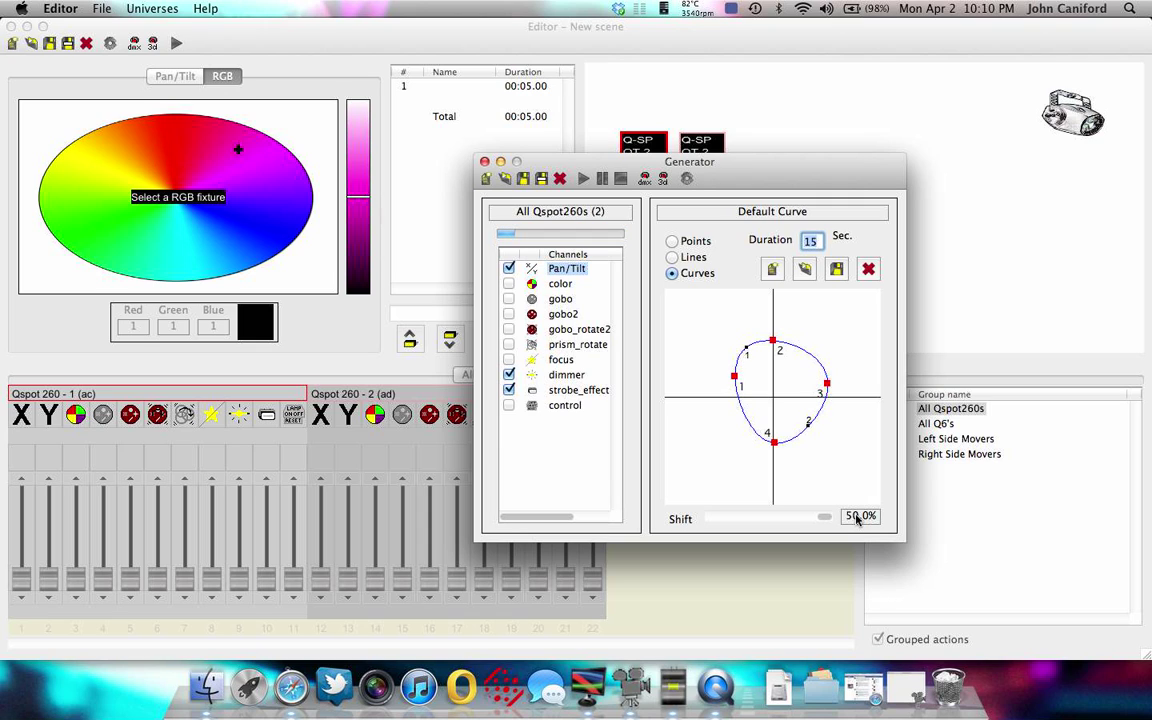
Step: Tick the color channel and drag its curve level down, then back up to the top
click(555, 285)
click(509, 284)
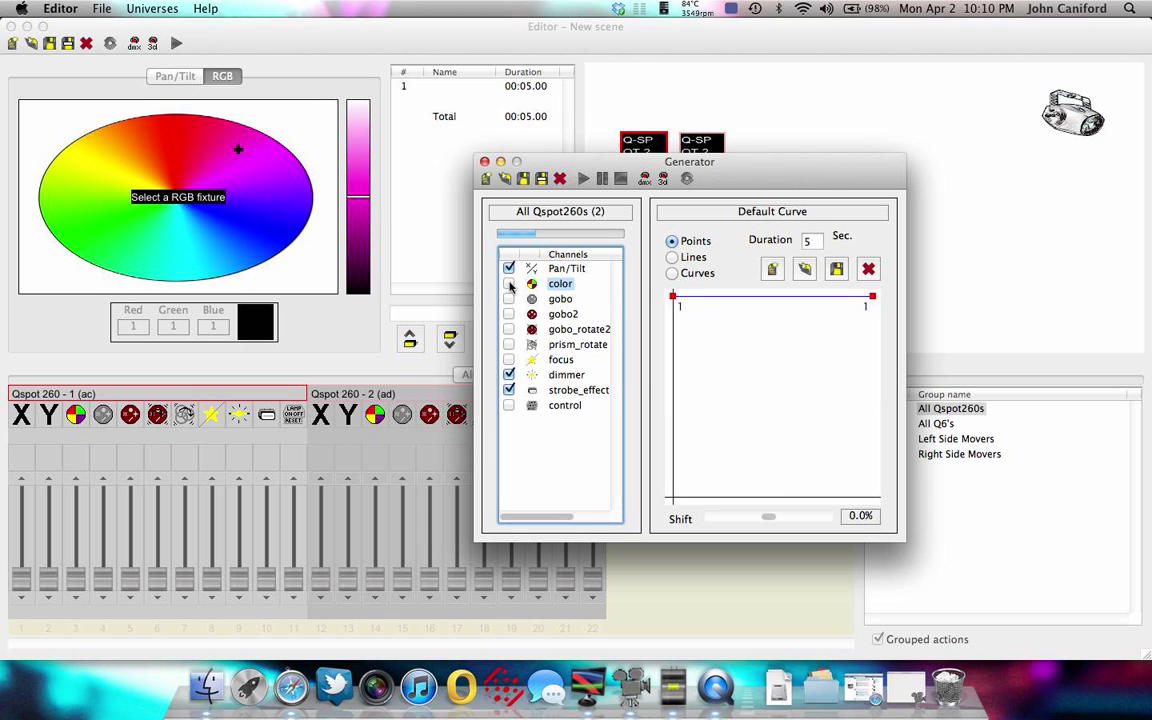
drag(671, 299, 673, 383)
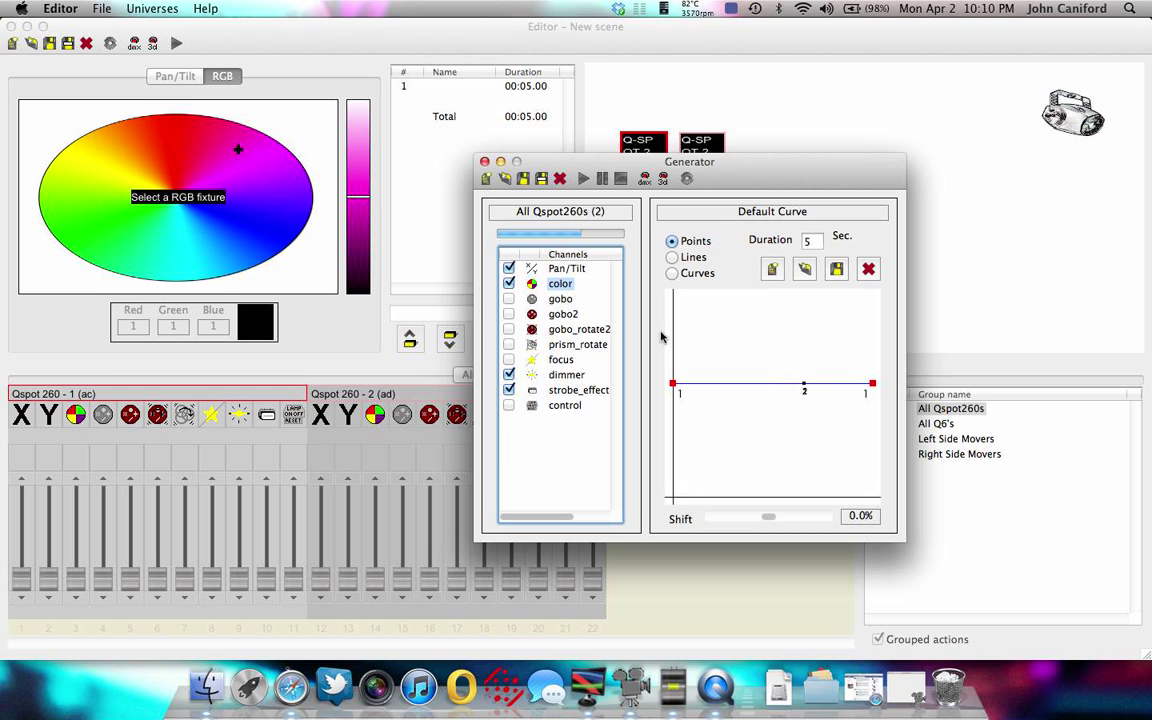
drag(70, 583, 62, 632)
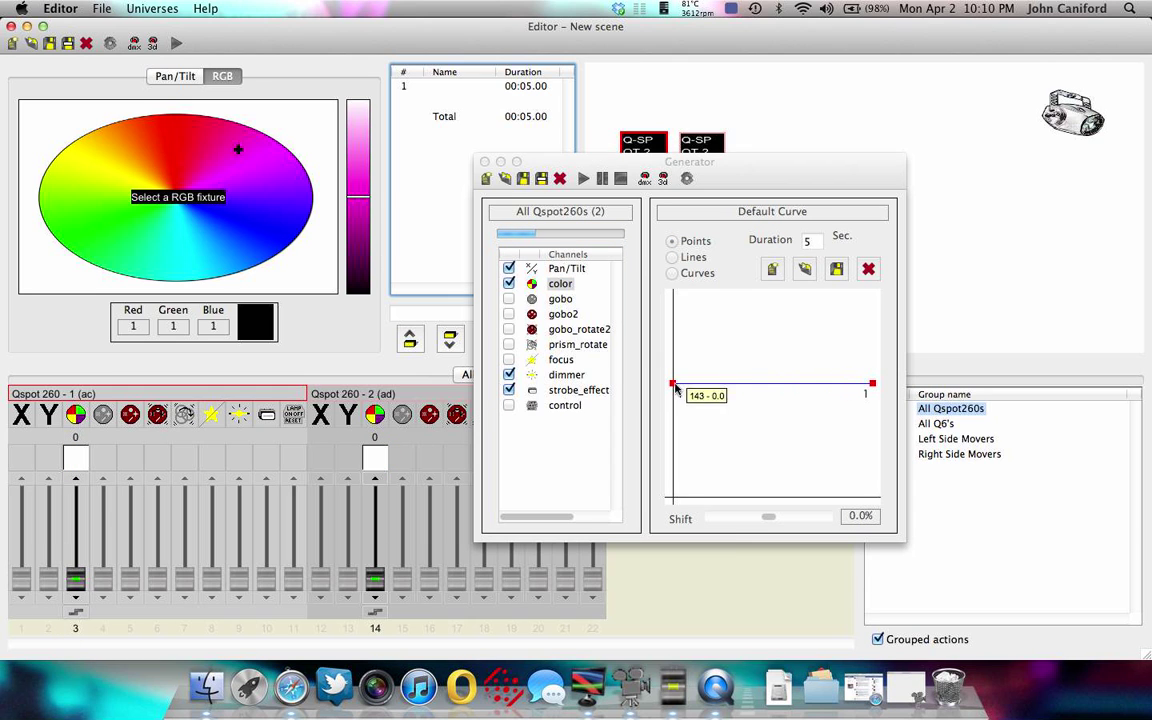
drag(673, 384, 675, 284)
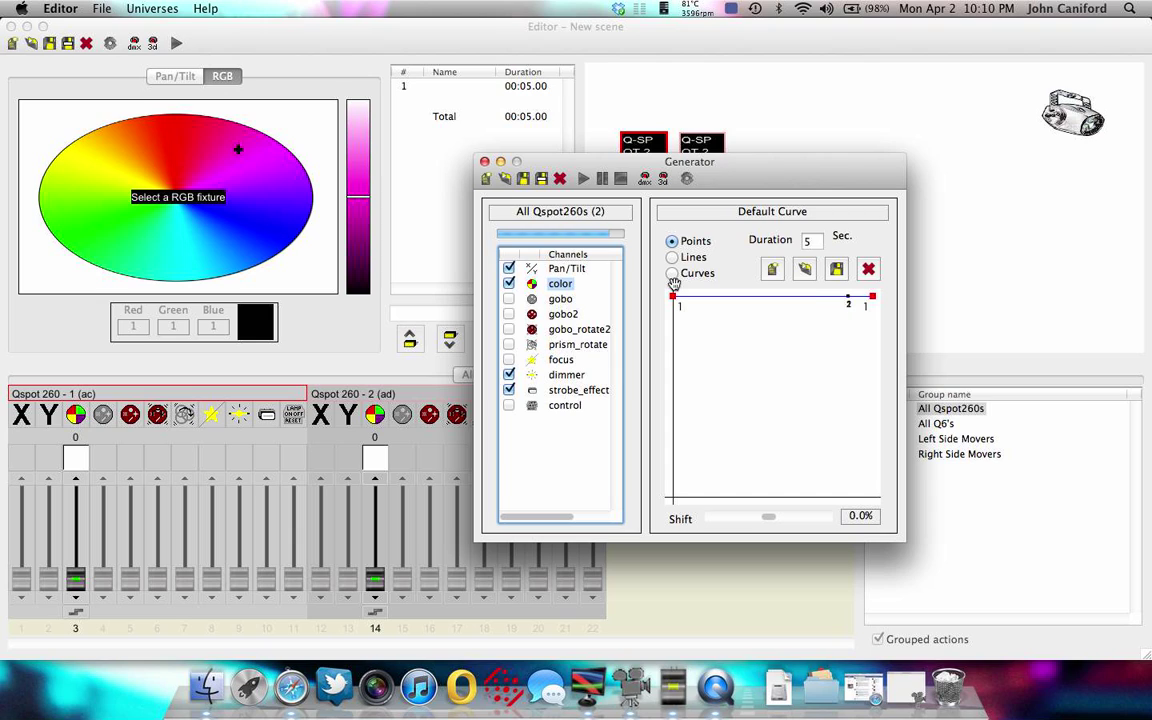
click(510, 284)
Step: Send the four-step, 15-second curves to the editor scene and close the Generator, declining both saves
drag(695, 165, 873, 164)
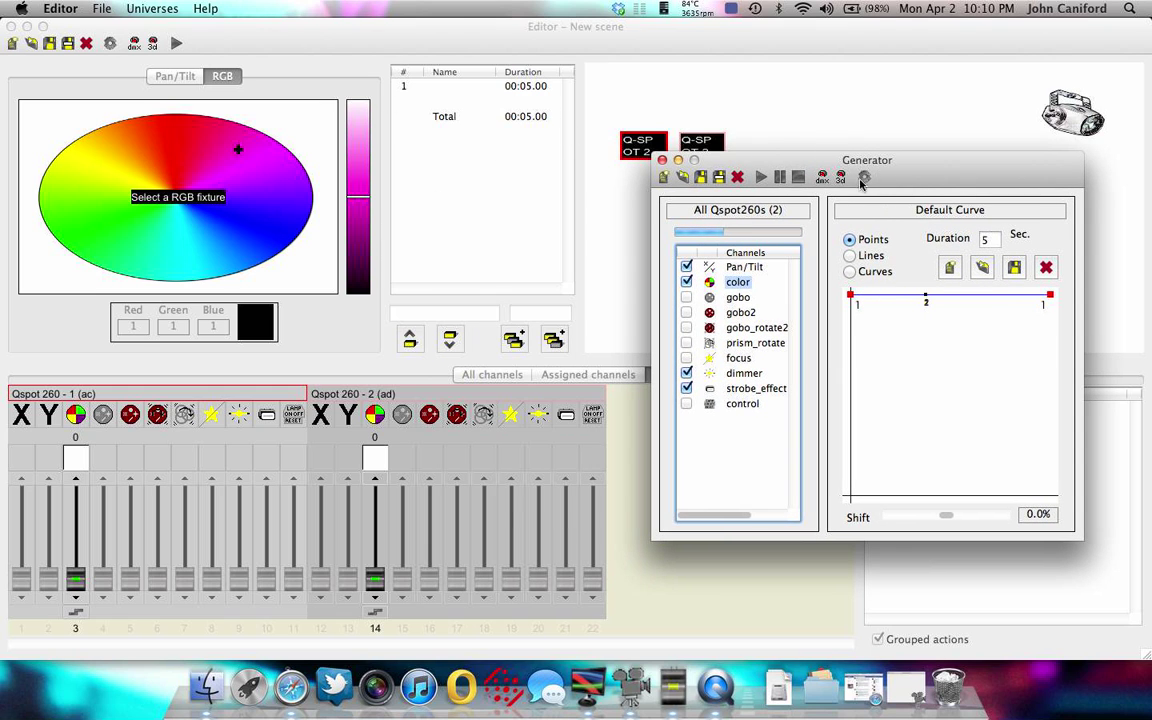
click(776, 170)
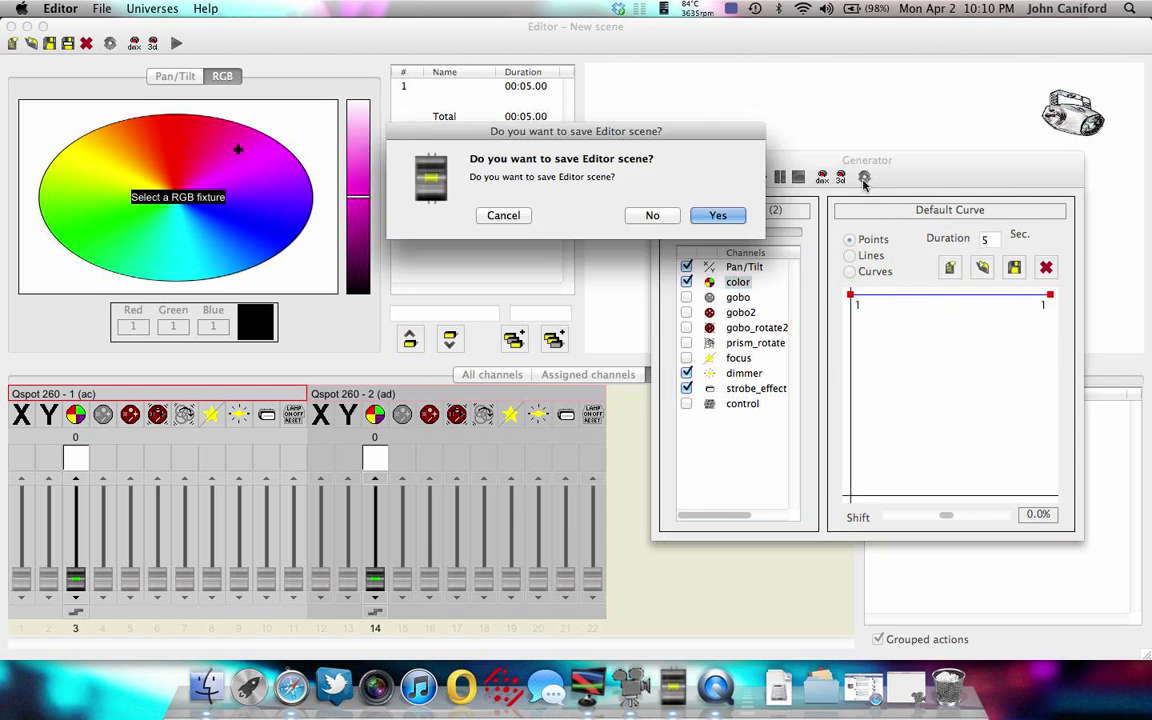
click(642, 219)
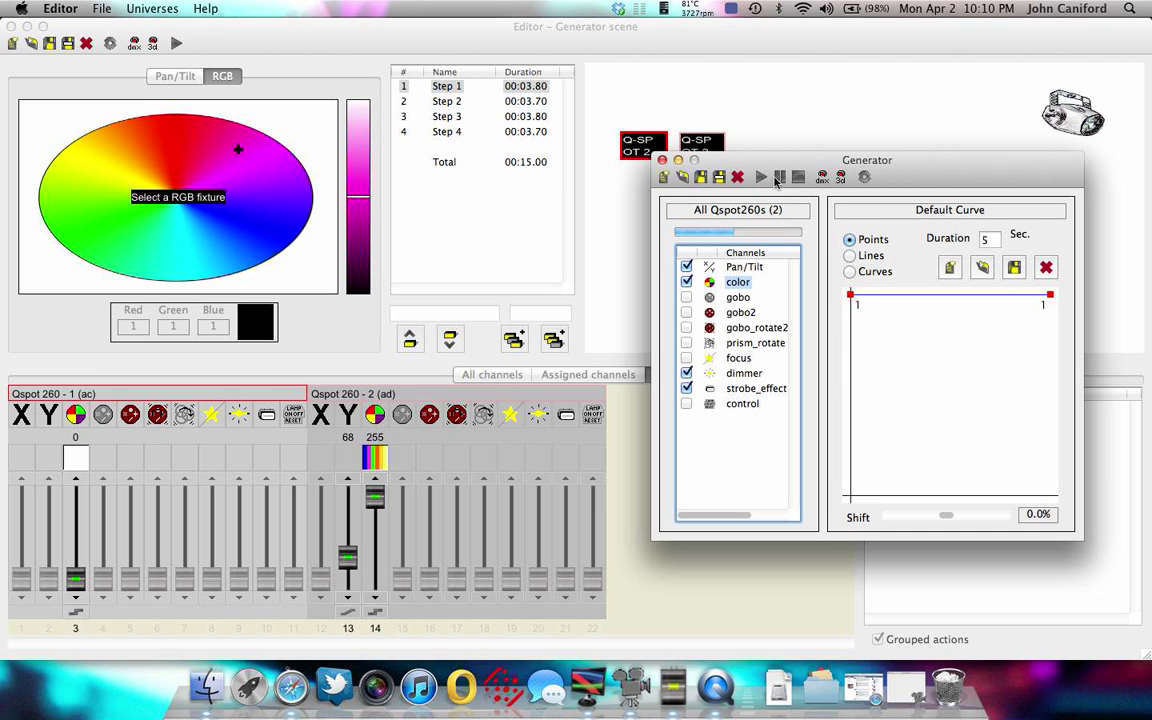
click(661, 161)
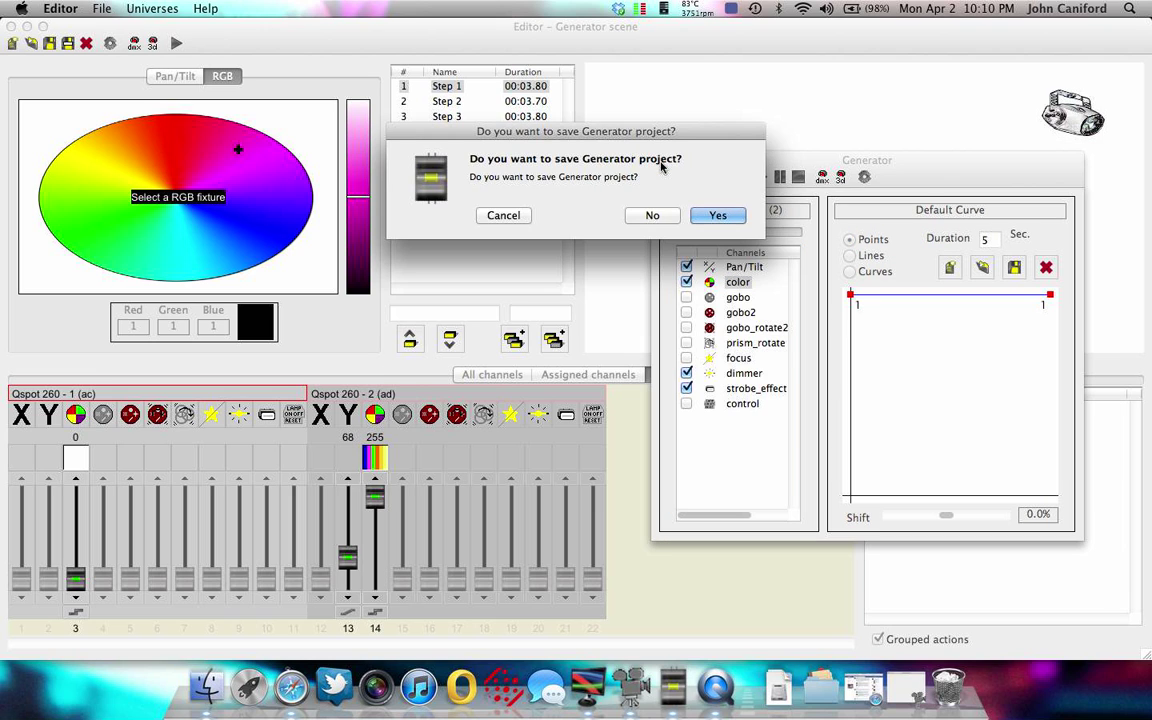
click(656, 214)
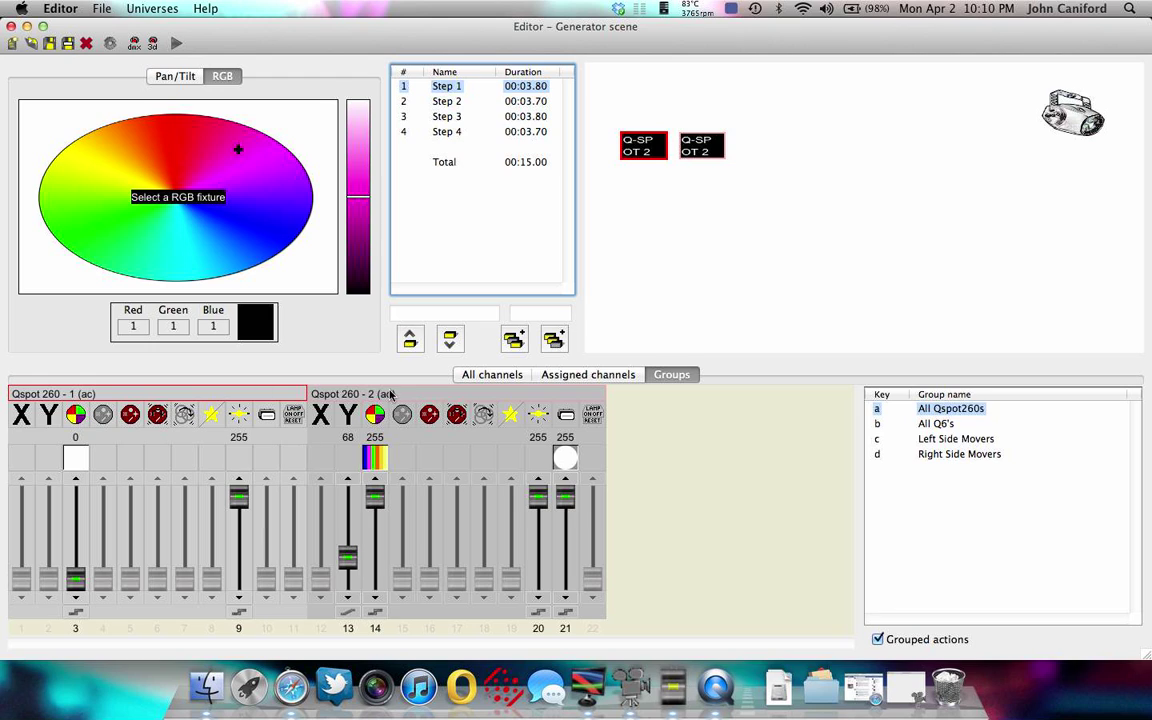
Step: Step through Steps 1–4 with the arrow keys, back to Step 1, then play the scene
key(Down)
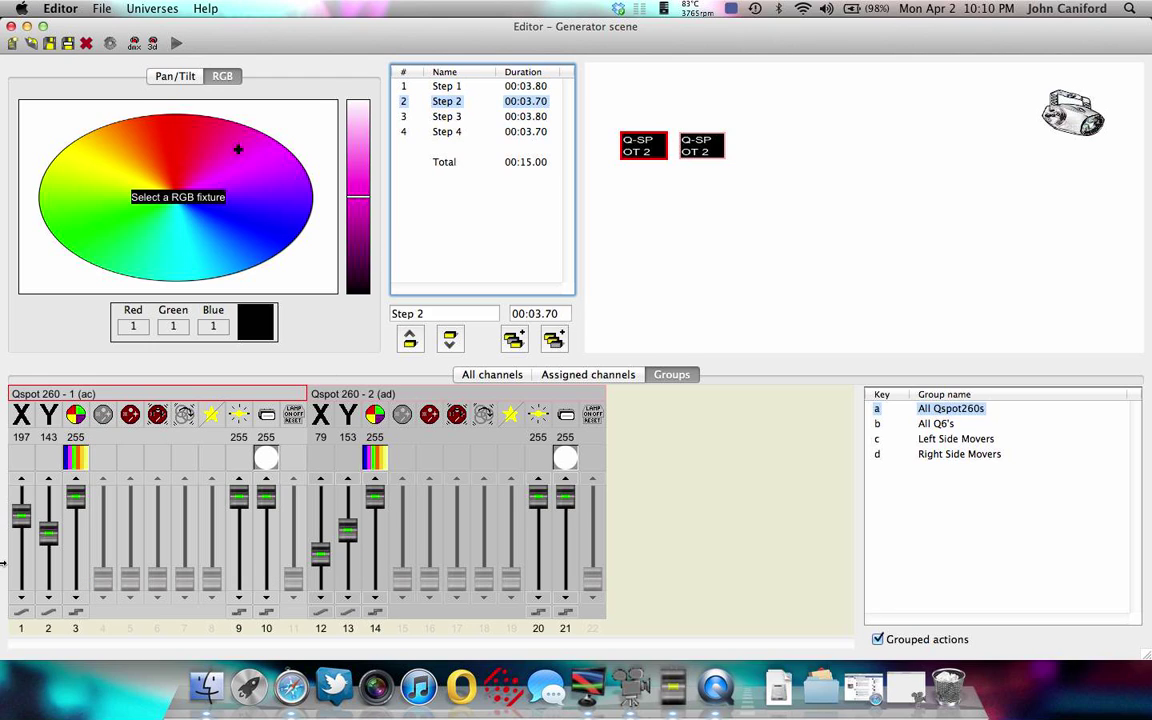
key(Down)
key(Down)
key(Down)
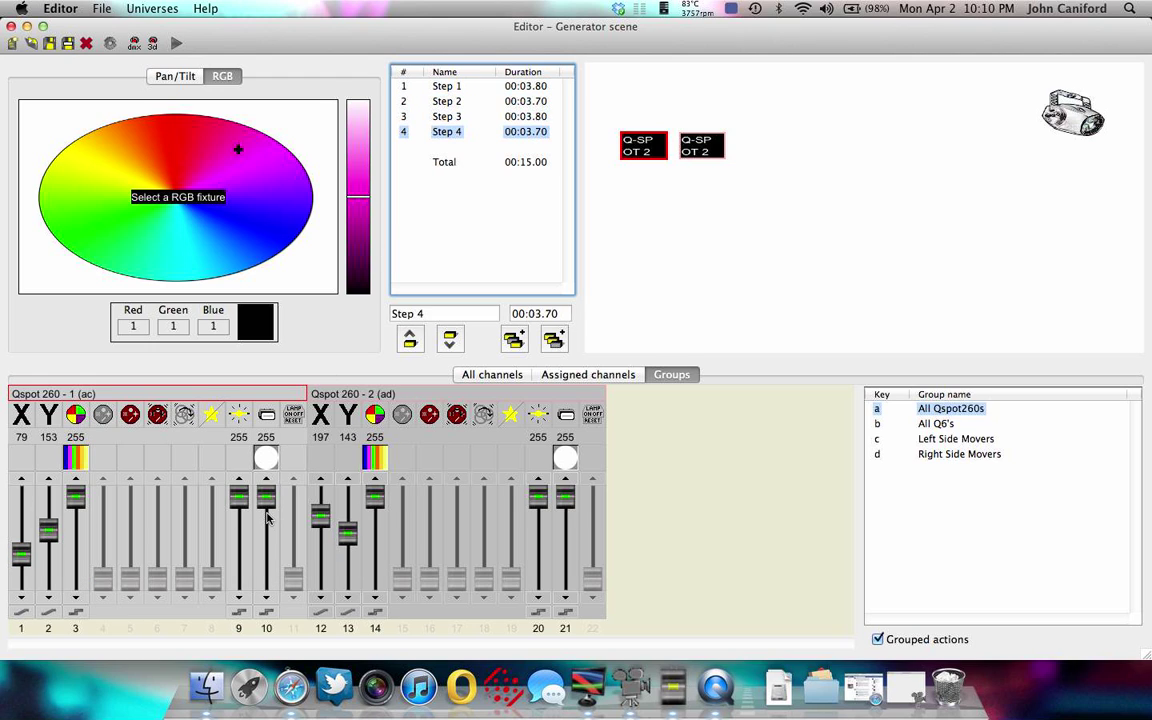
key(Down)
key(Up)
key(Up)
key(Up)
key(Up)
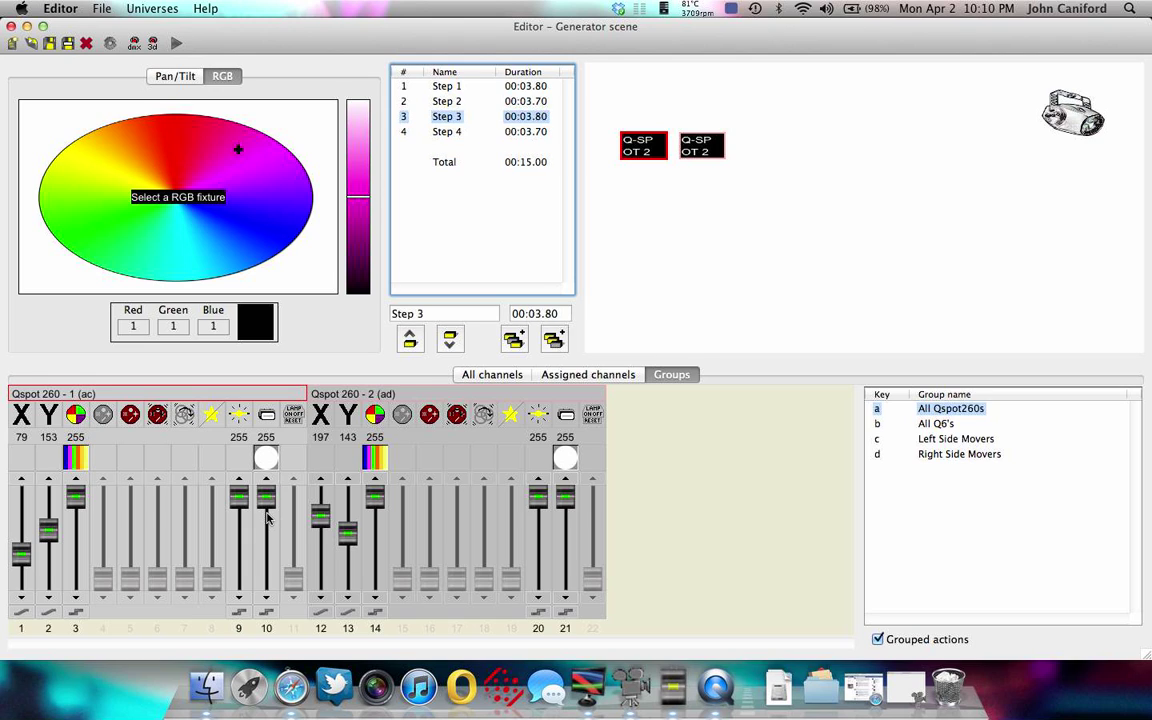
key(Up)
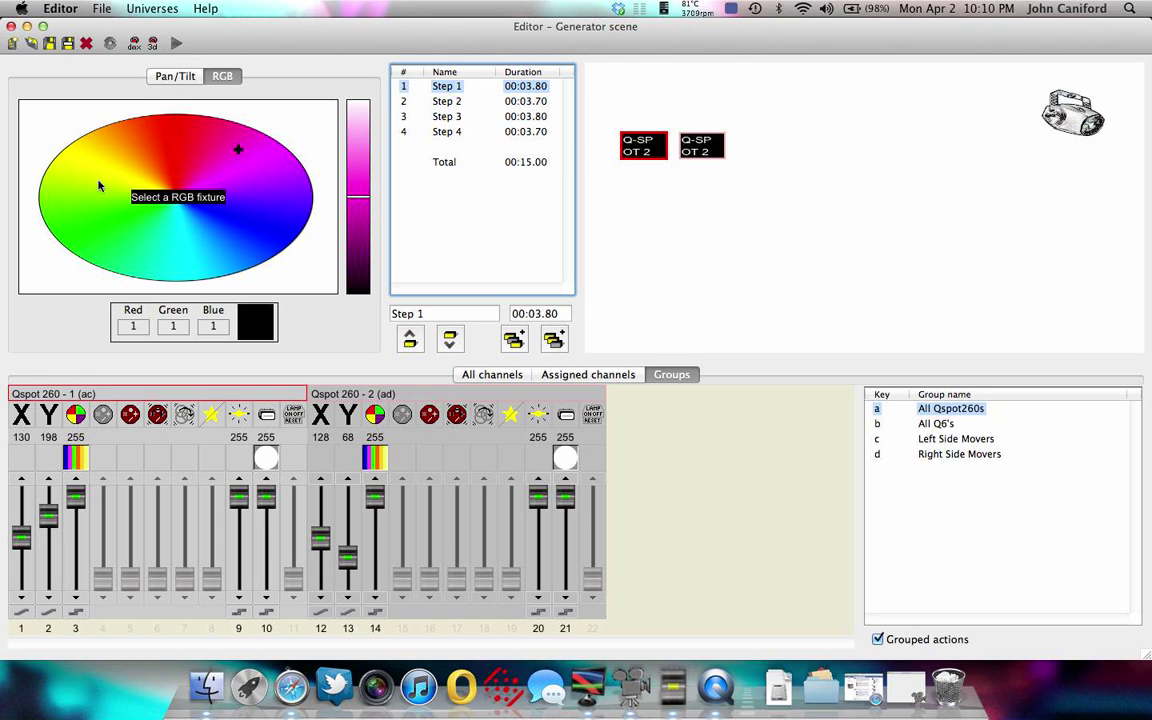
click(175, 45)
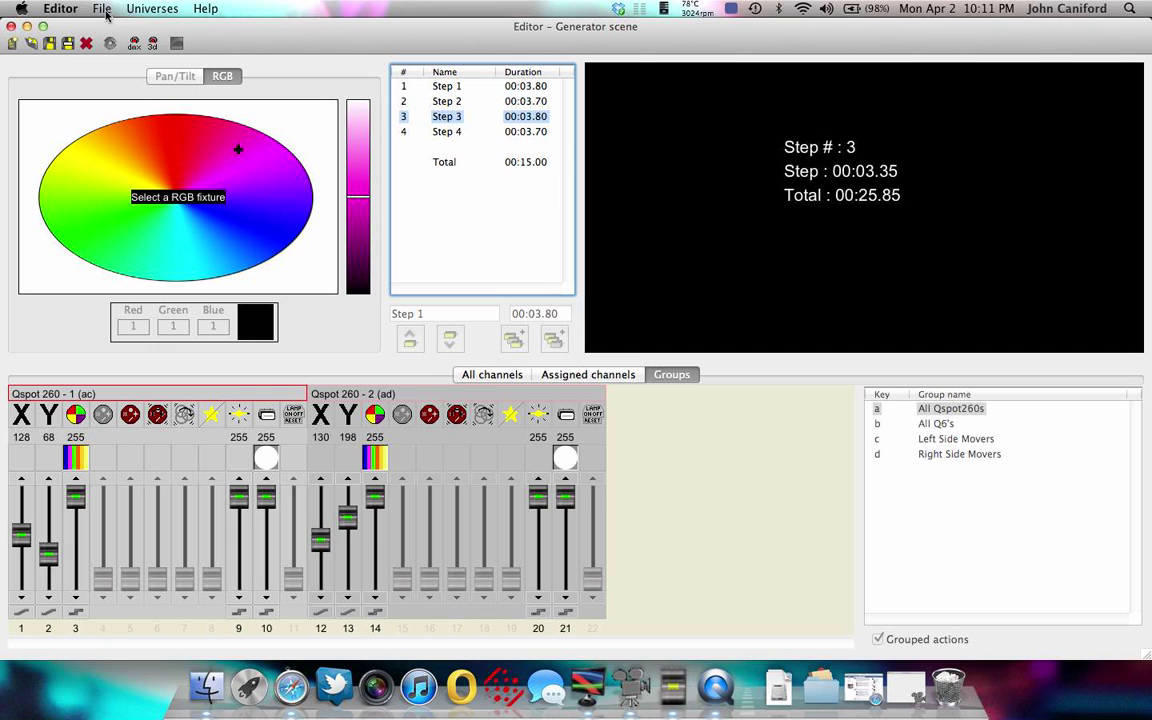
Step: Stop playback and save the scene as 'Qspot 260 – White Circle.sce' inside the Qspot folder
click(176, 44)
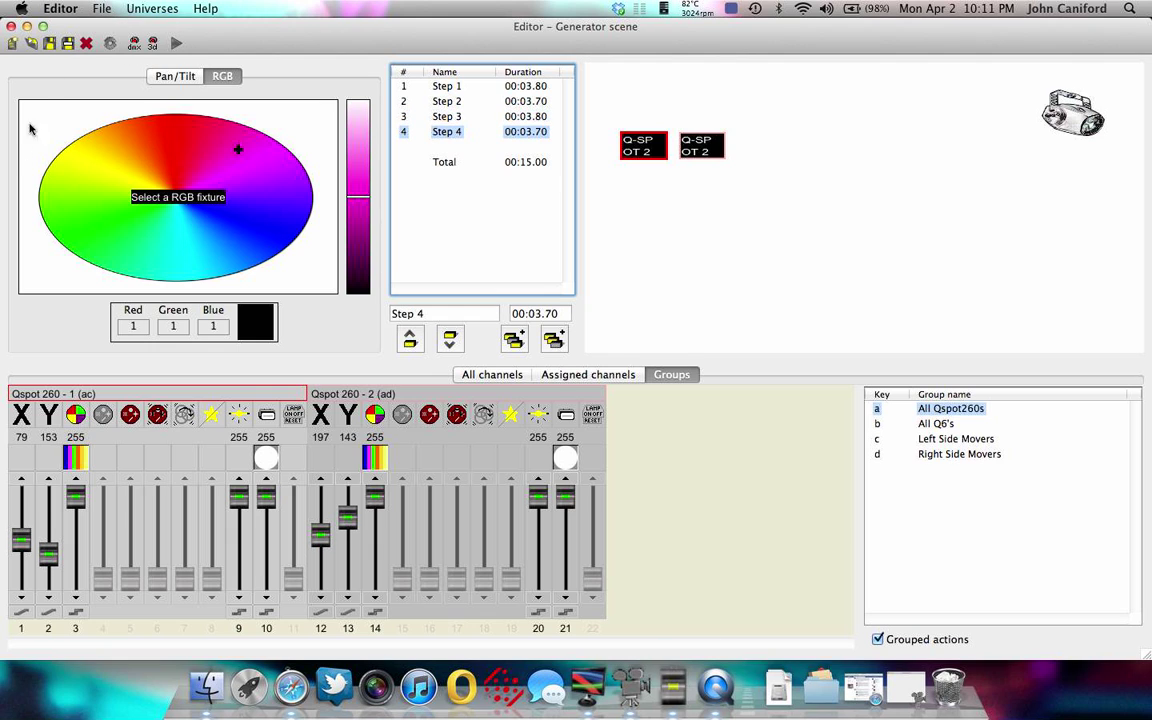
click(67, 44)
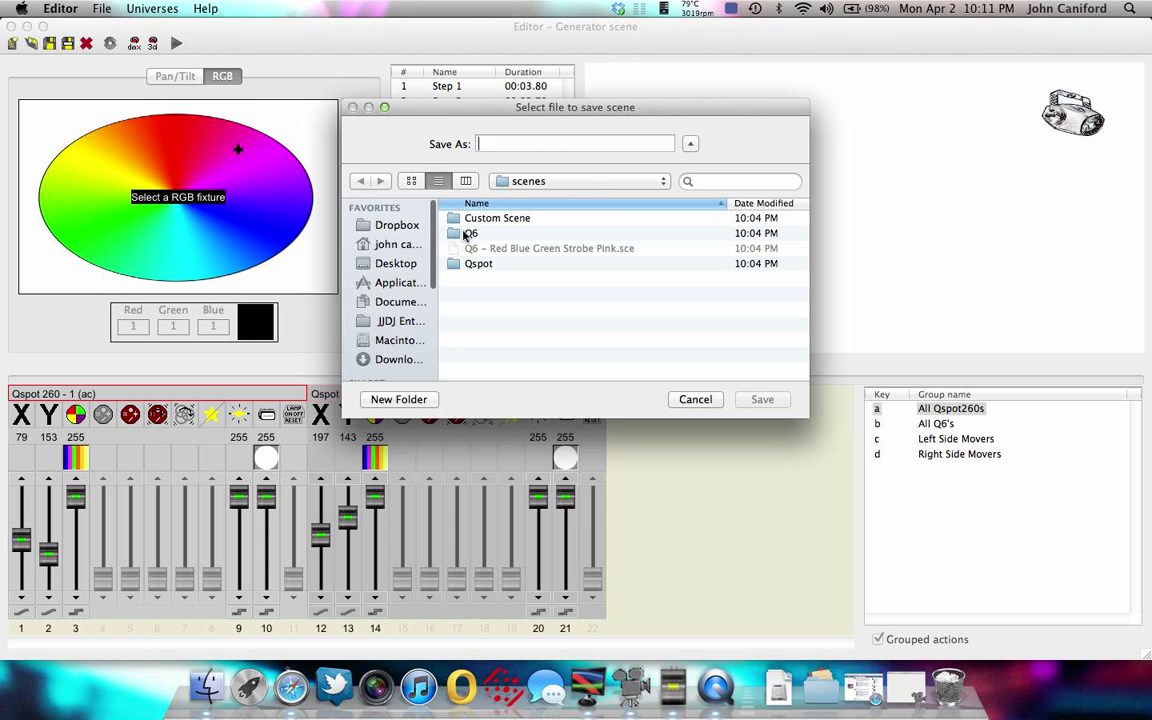
double_click(480, 264)
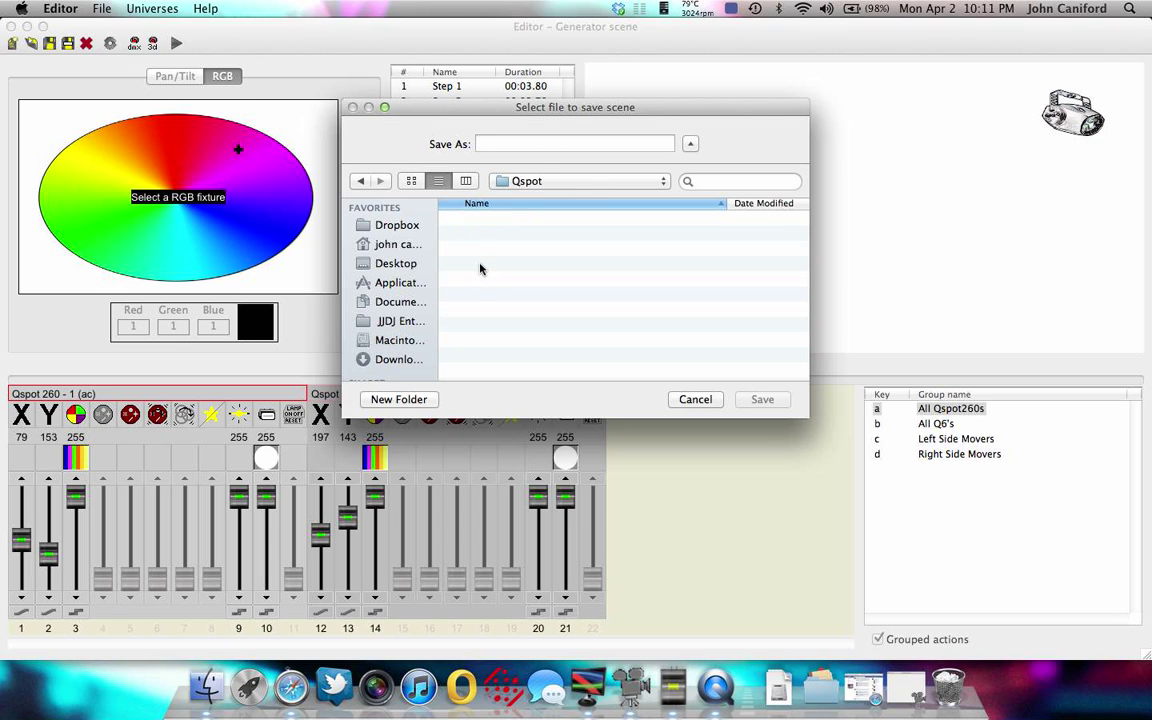
click(494, 143)
text(White)
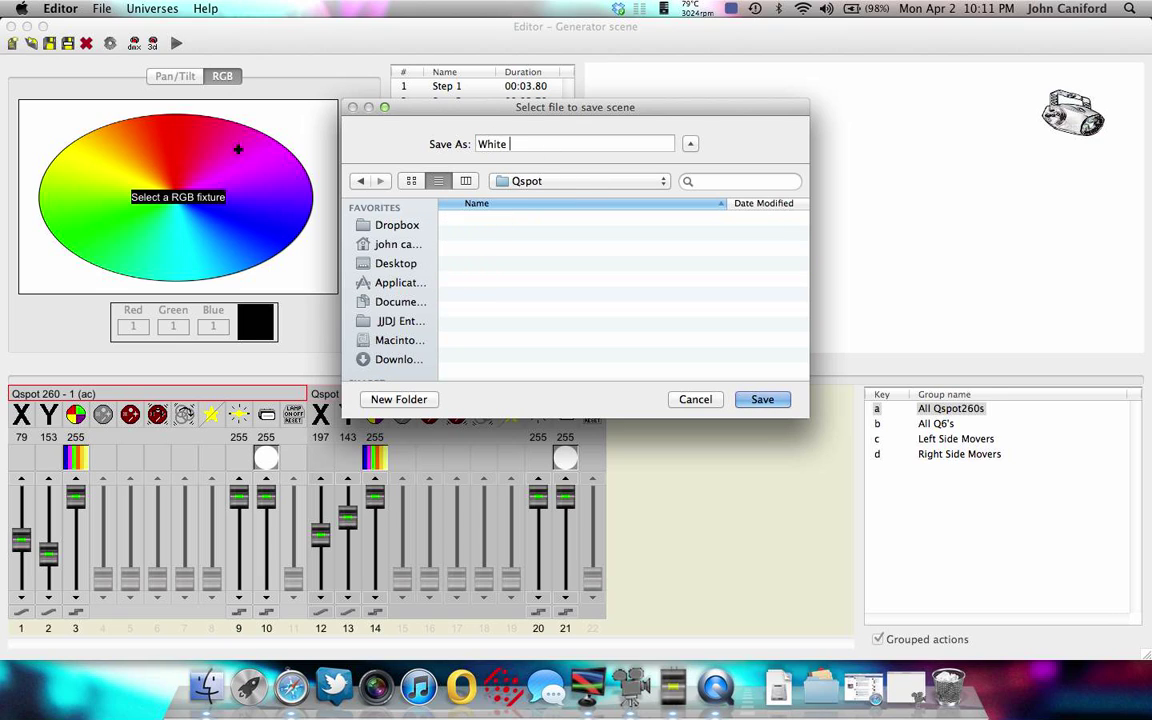
key(BackSpace)
key(BackSpace)
key(BackSpace)
key(BackSpace)
key(BackSpace)
key(BackSpace)
text(Qspot)
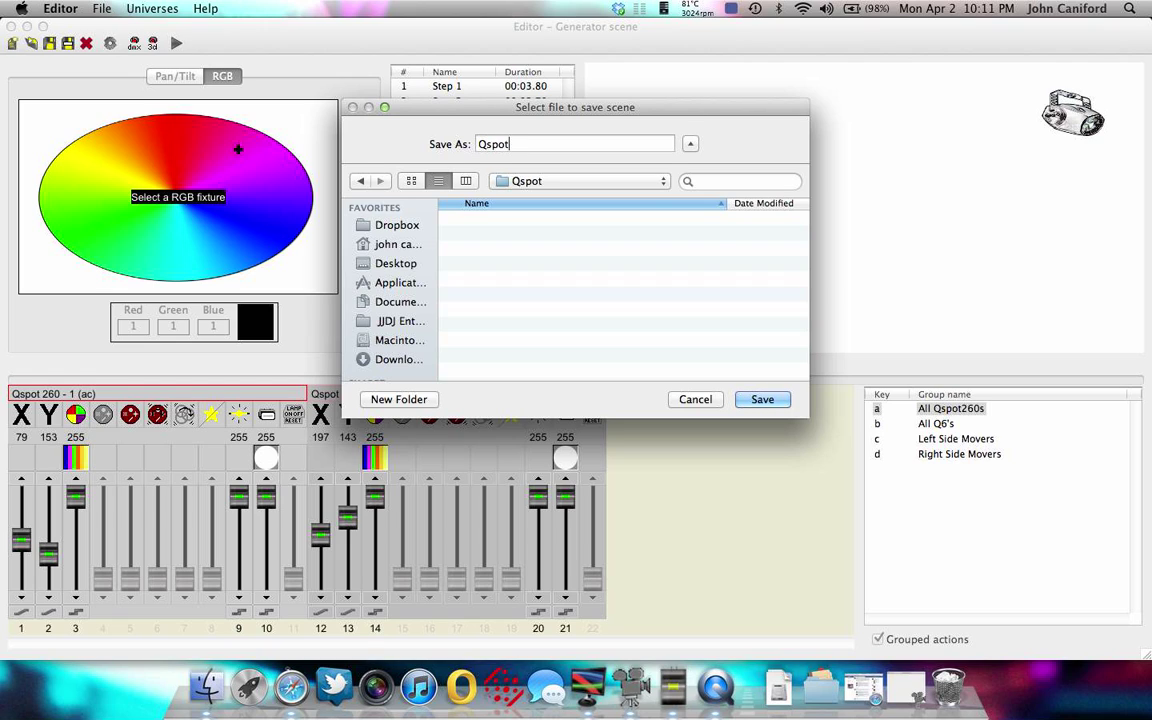
text( 260 – White Circle)
click(762, 402)
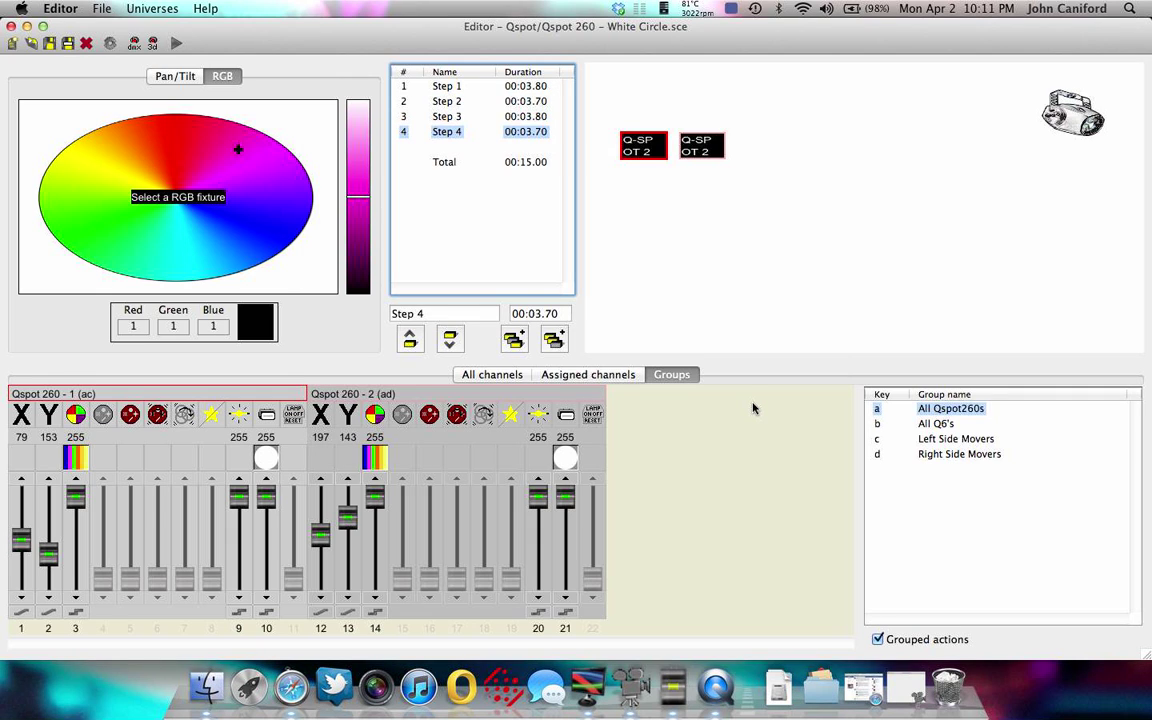